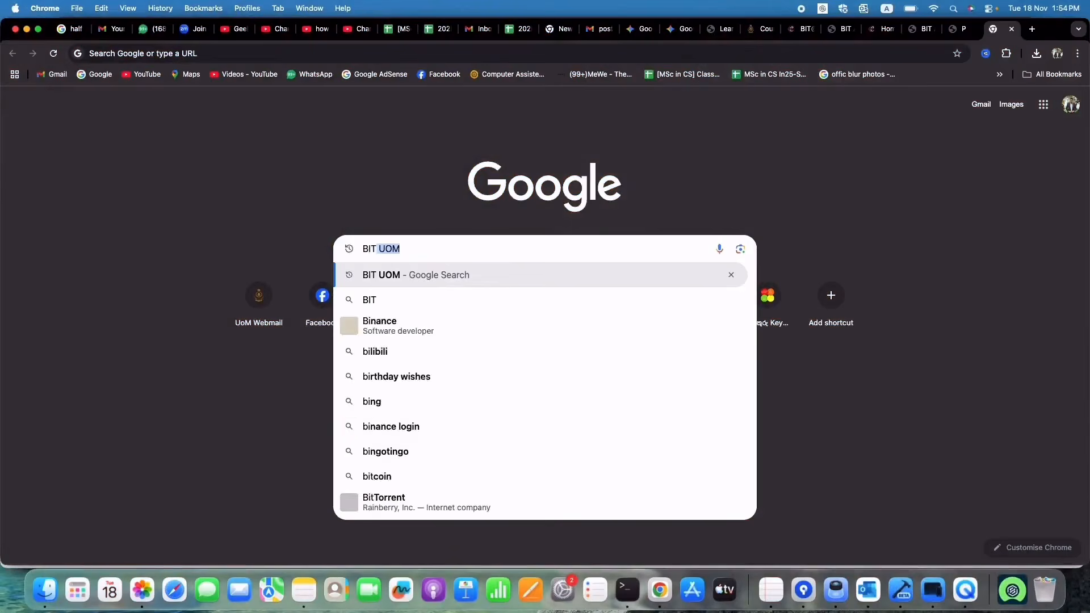
# Step: Open the BIT@UOM programme page from the 'BIT UOM' Google search results
pyautogui.click(400, 276)
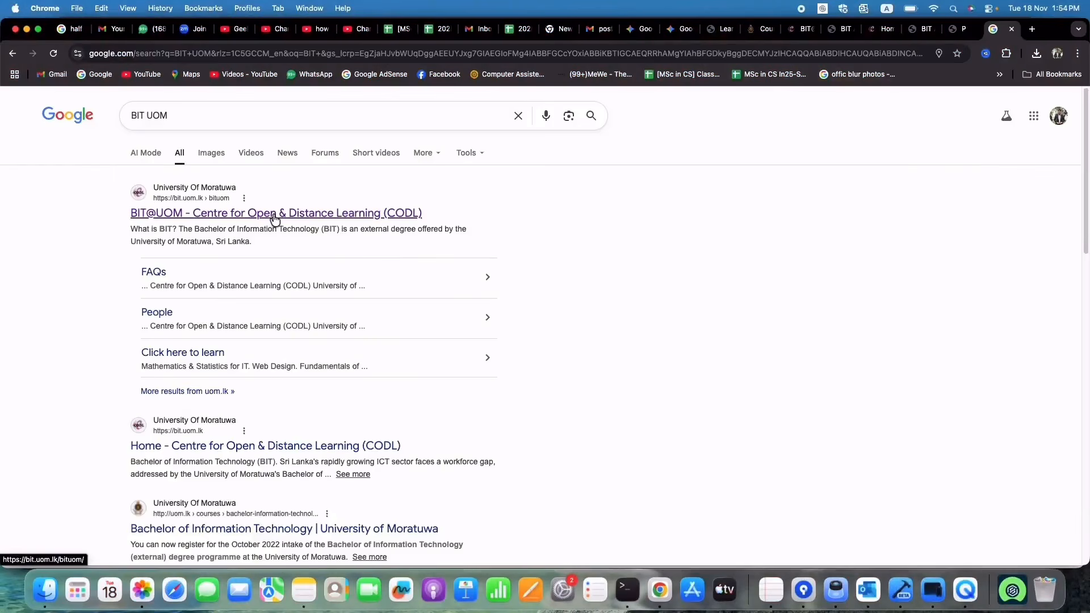
pyautogui.click(273, 215)
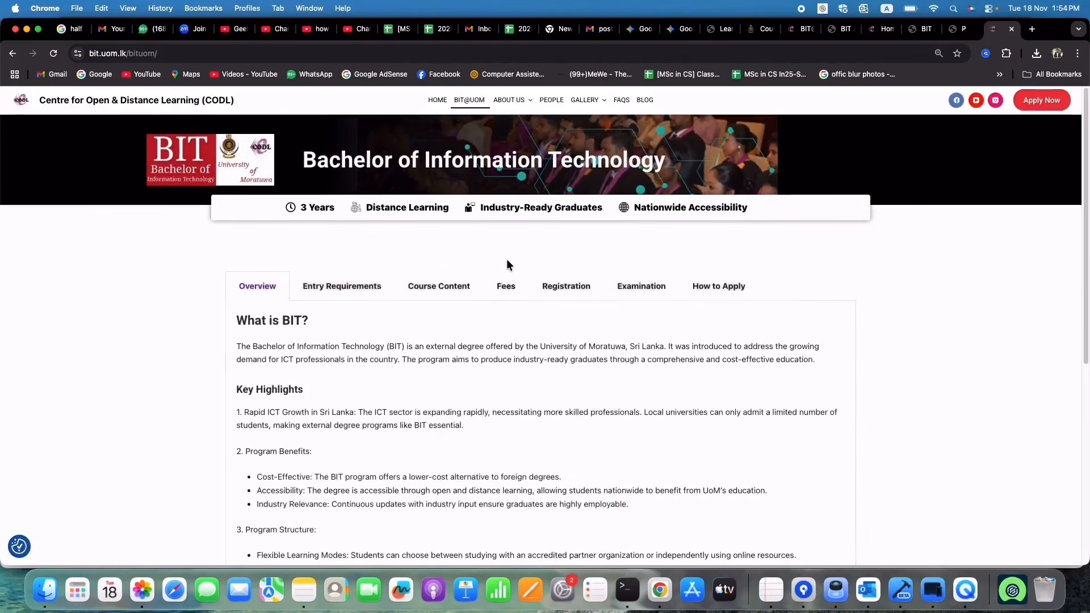
pyautogui.scroll(-4, 506, 254)
pyautogui.scroll(4, 506, 254)
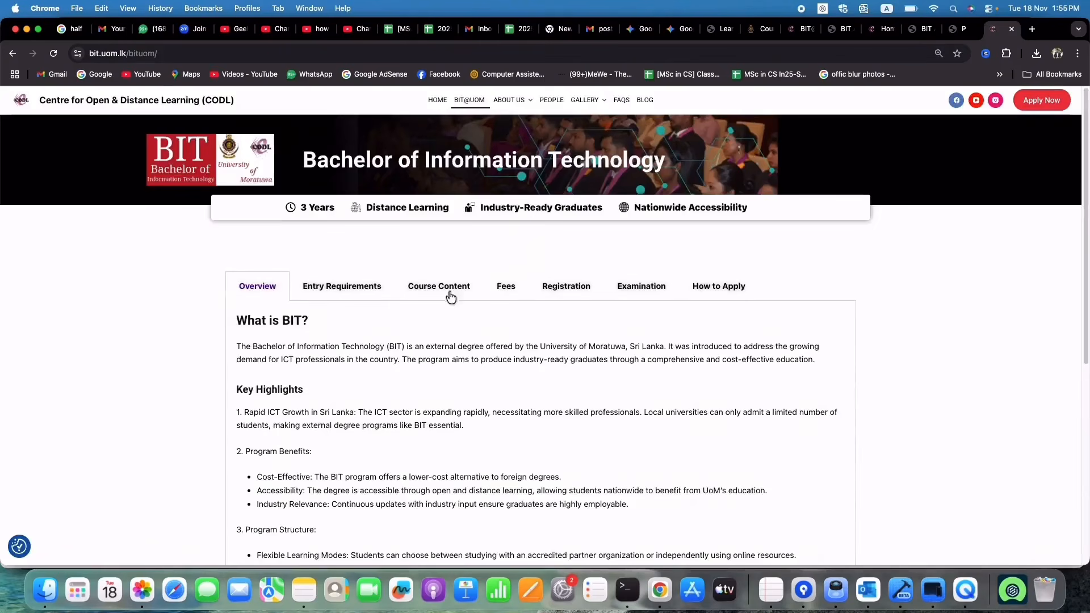
# Step: View the Entry Requirements, Course Content and Fees sections, showing fee tables totalling Rs. 200,000
pyautogui.click(354, 289)
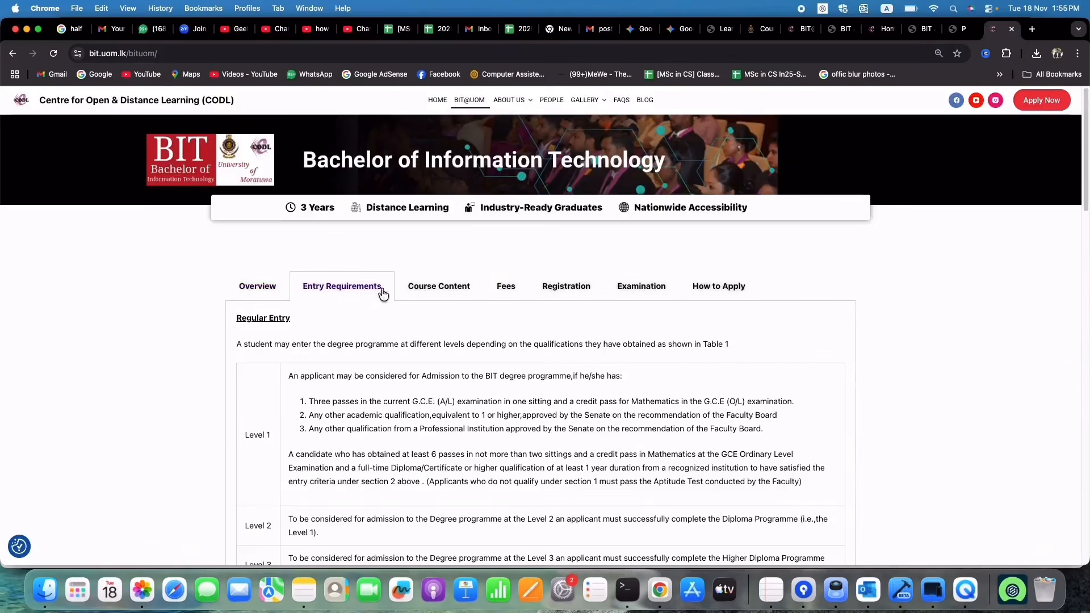
pyautogui.click(459, 294)
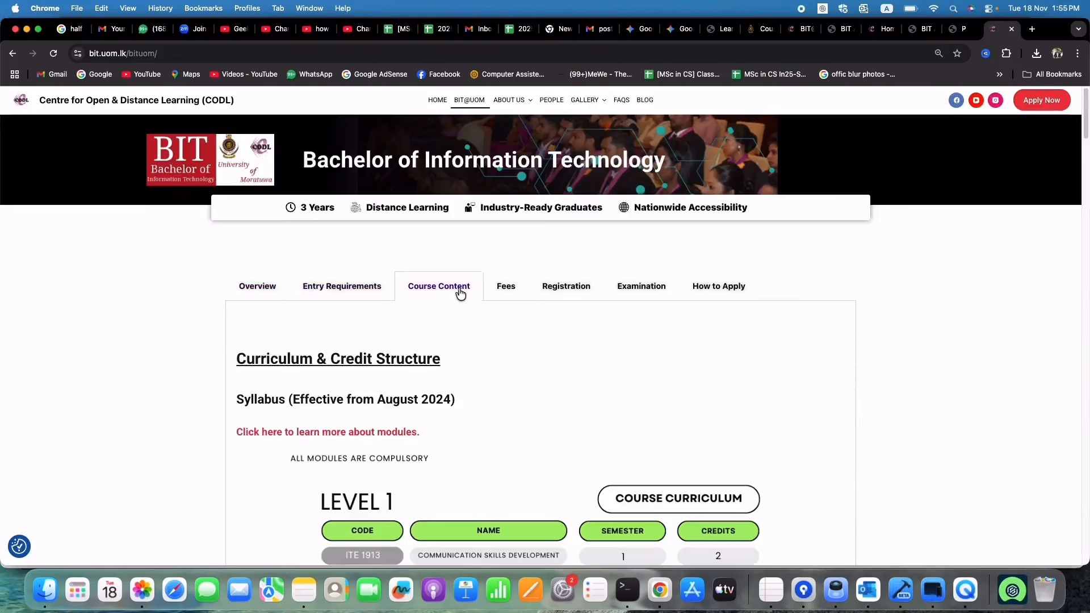
pyautogui.click(503, 293)
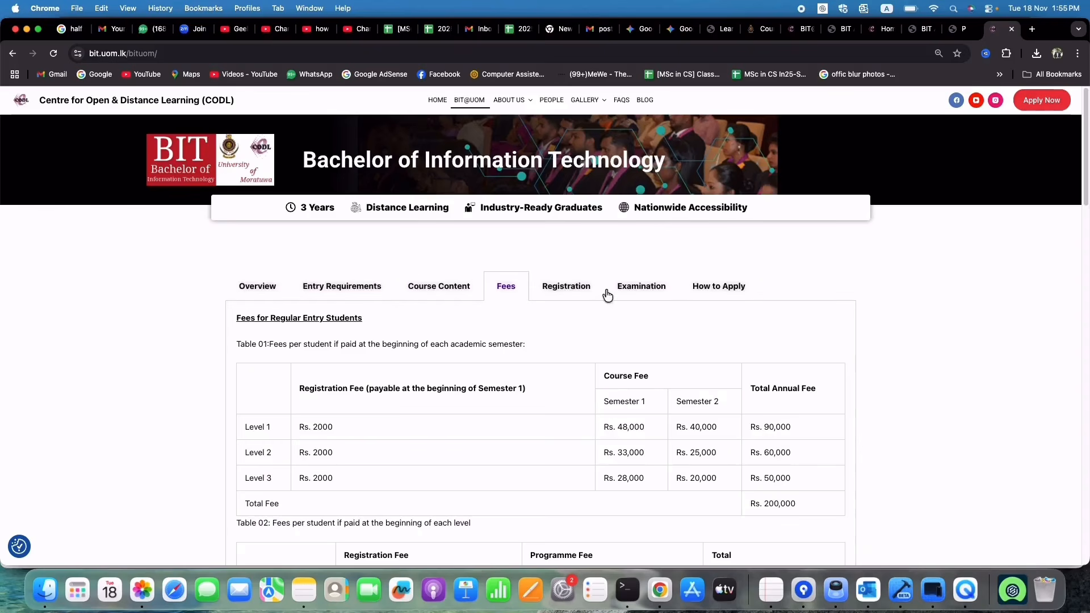
pyautogui.scroll(-3, 565, 283)
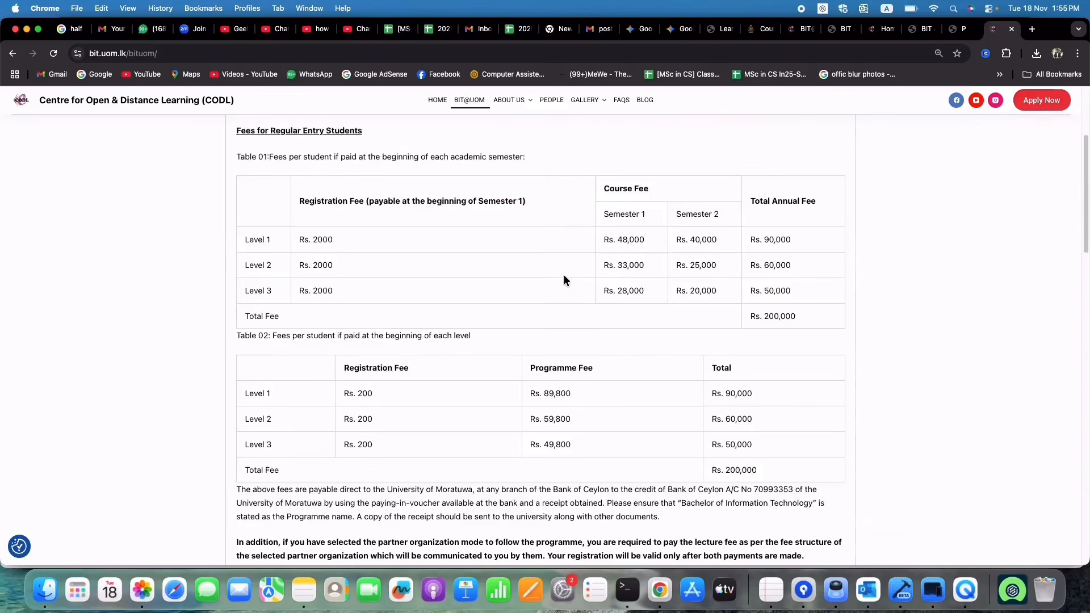
# Step: Scroll through the Registration section's list of required documents
pyautogui.scroll(3, 565, 277)
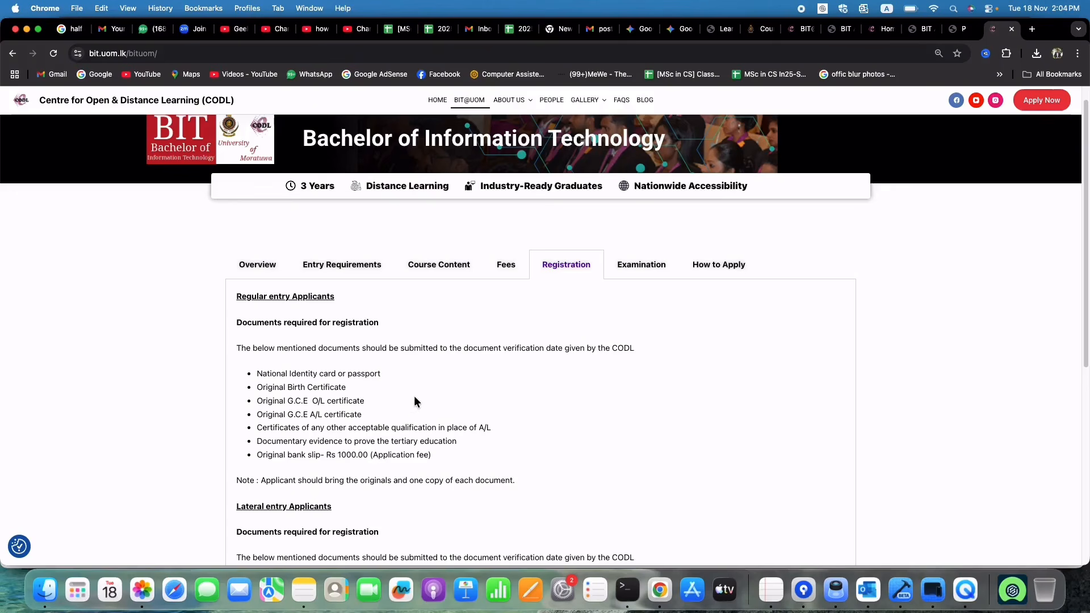
pyautogui.scroll(-2, 414, 397)
pyautogui.scroll(-3, 415, 398)
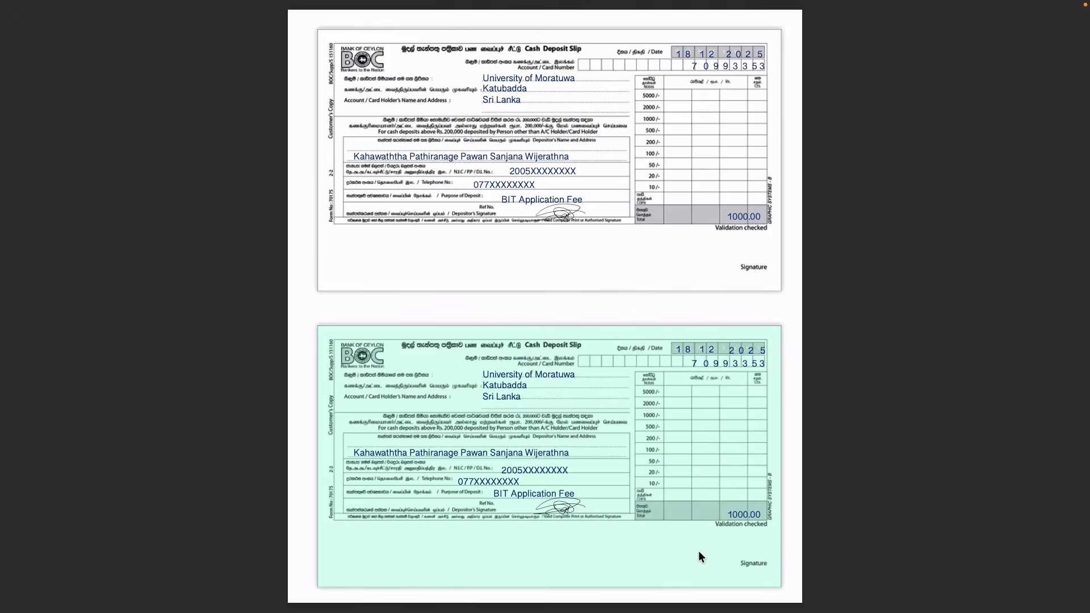
# Step: Exit the full-screen view of the deposit slip image.pdf in Preview
pyautogui.click(922, 496)
pyautogui.moveTo(173, 1)
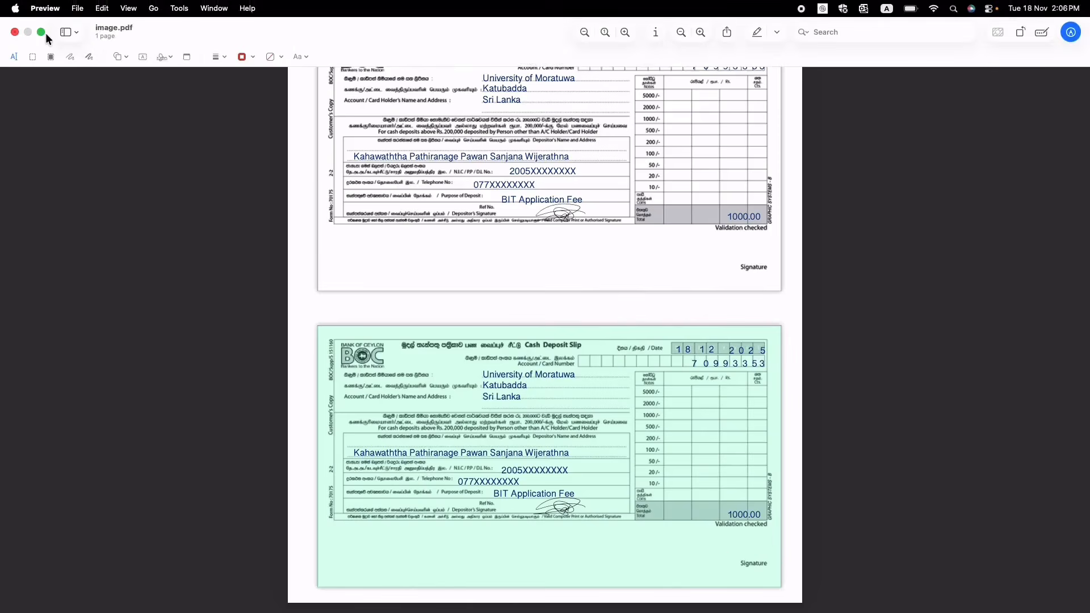
pyautogui.click(41, 33)
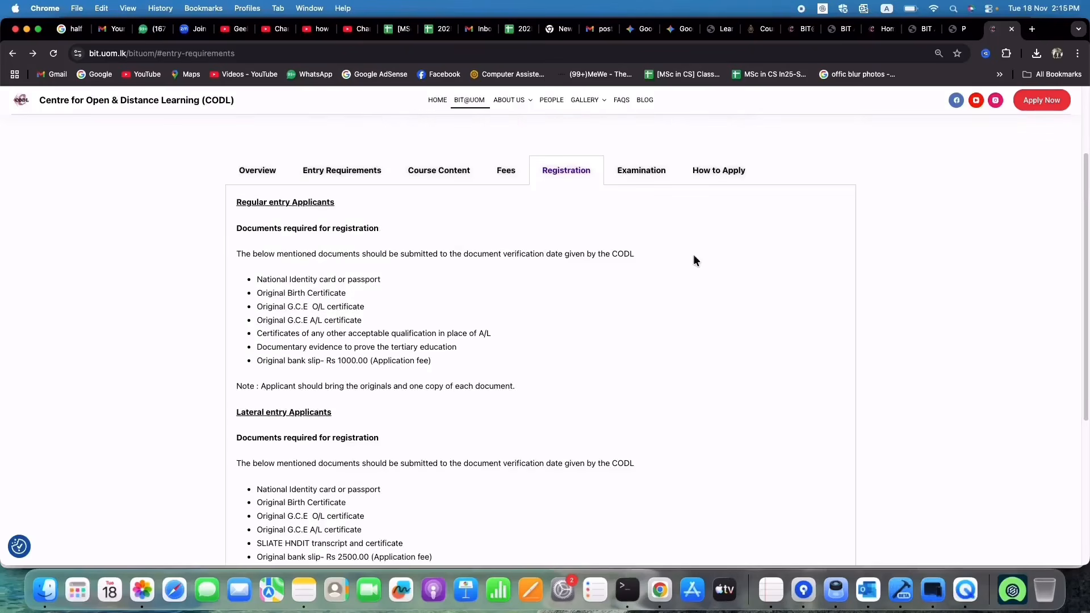
# Step: Go through Apply Now to a new blank BIT (External) application form on lms.codl.lk
pyautogui.click(1040, 101)
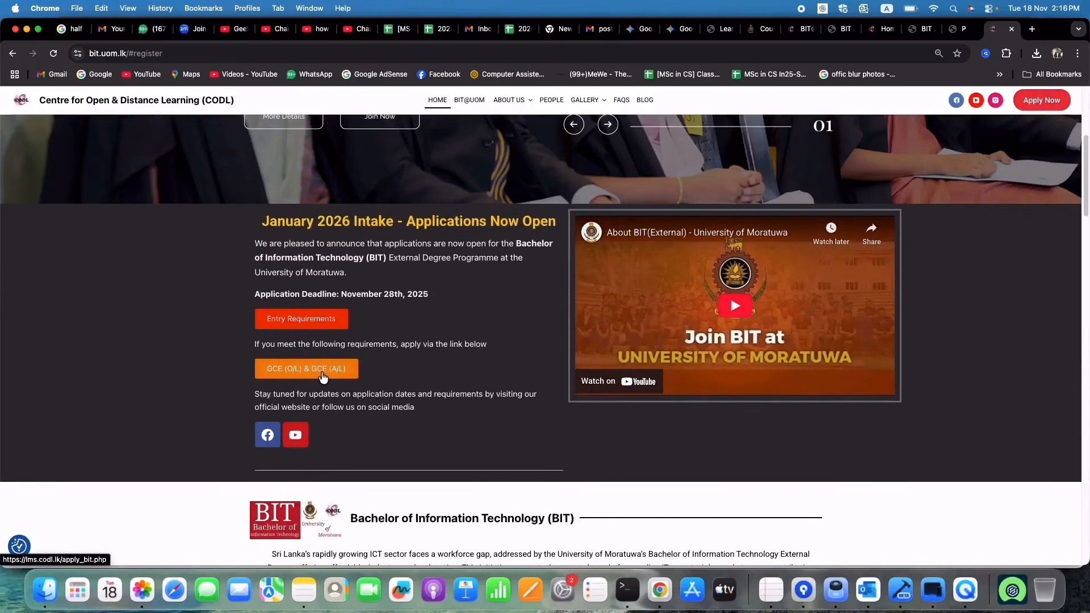
pyautogui.click(323, 370)
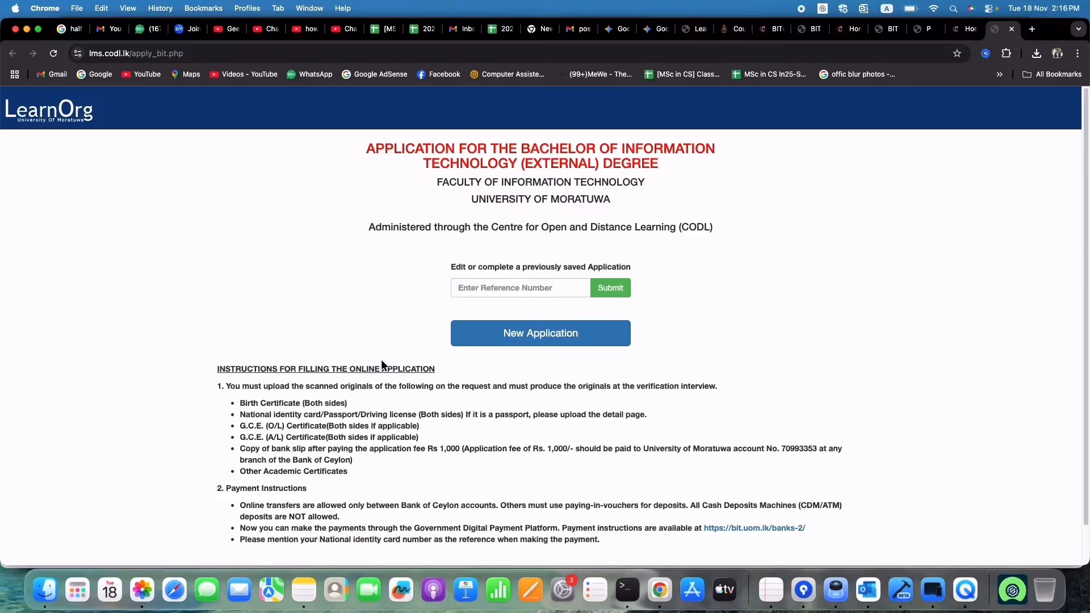
pyautogui.scroll(-1, 429, 316)
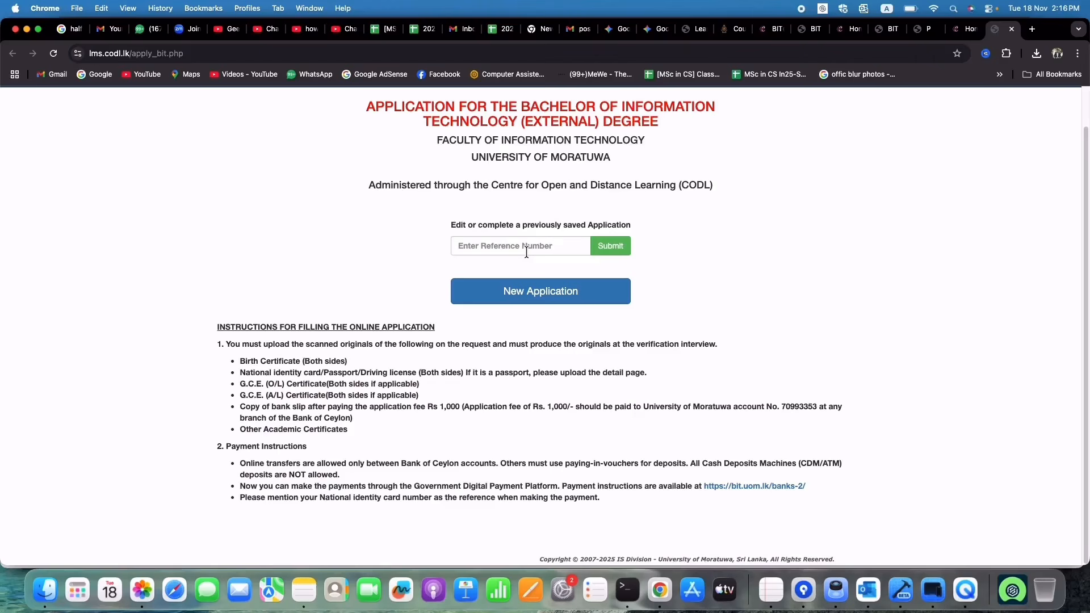
pyautogui.click(498, 250)
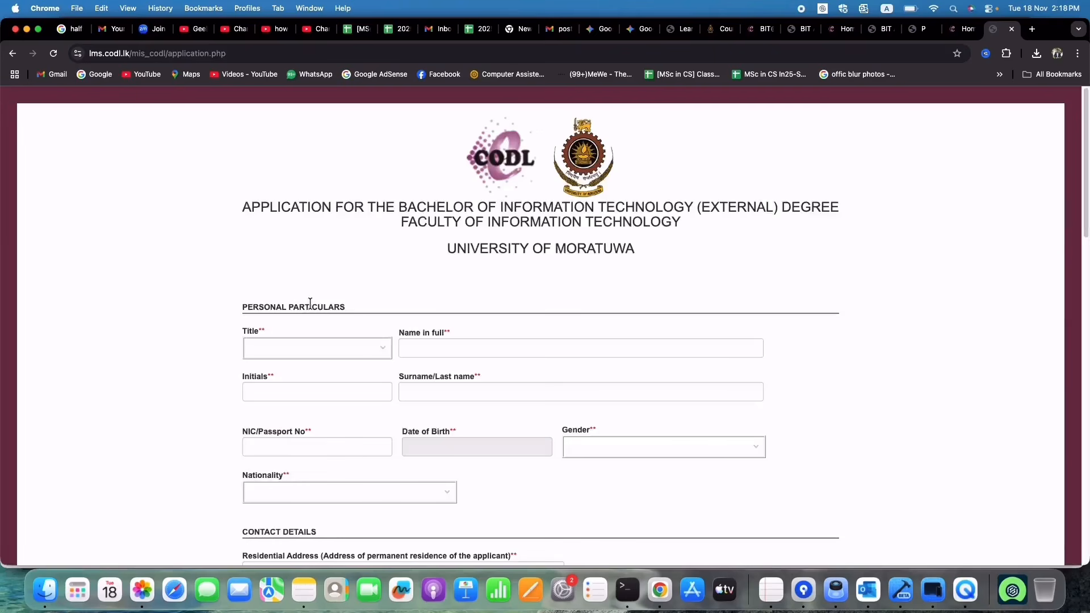
pyautogui.click(355, 355)
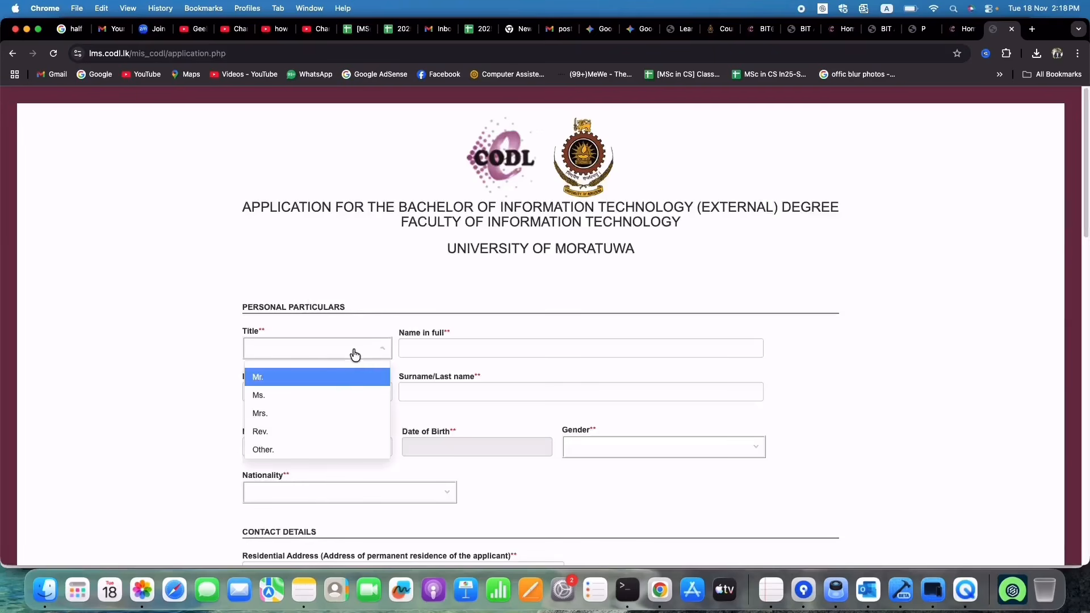
# Step: Set the title to Mr. and enter the applicant's full name, initials and surname
pyautogui.click(317, 377)
pyautogui.click(452, 340)
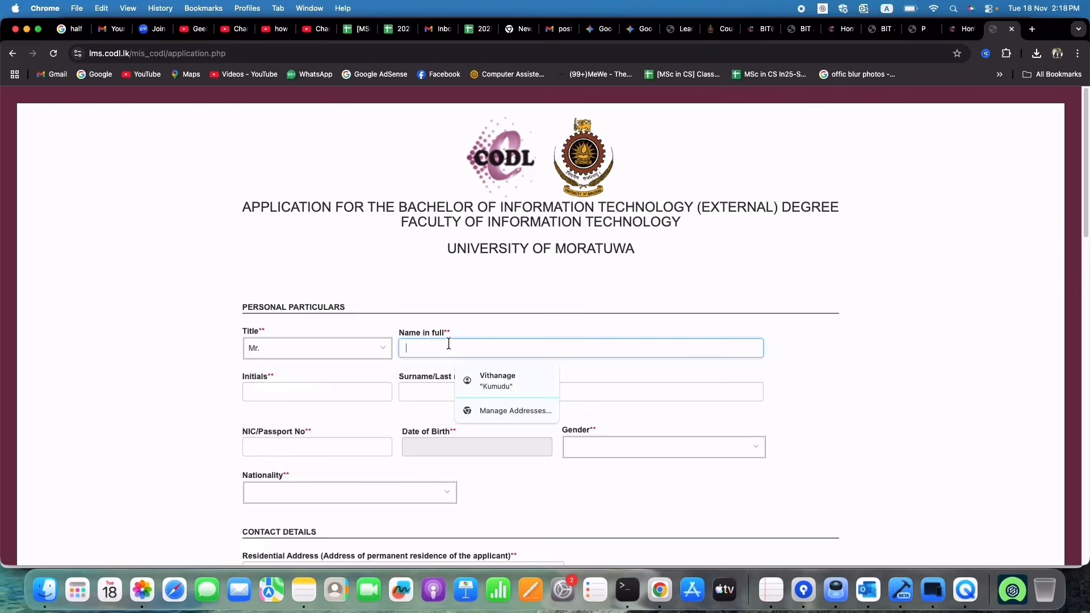
pyautogui.click(366, 391)
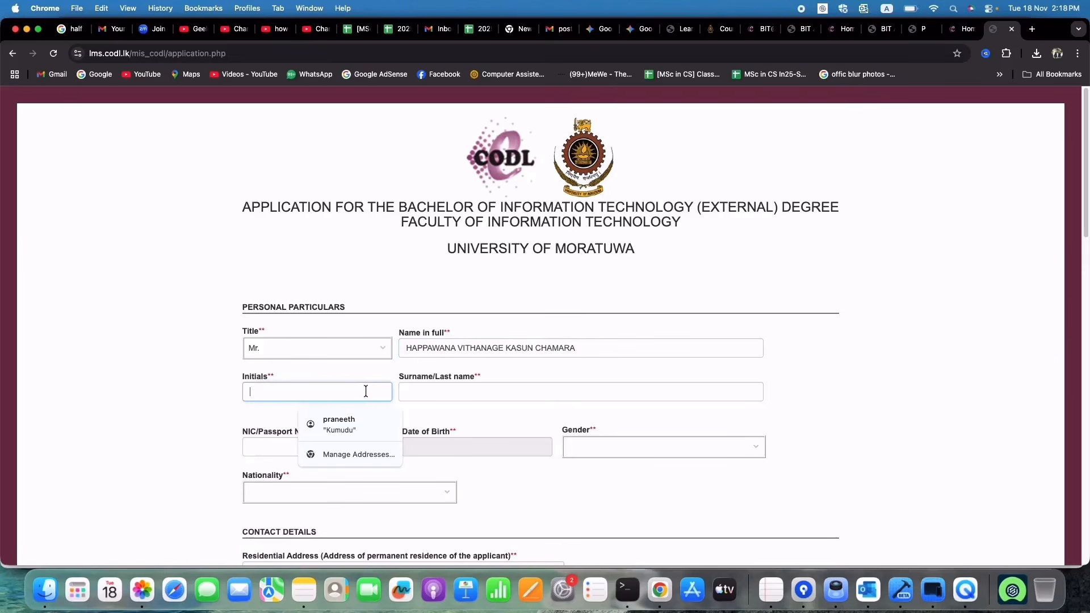
pyautogui.write('HV')
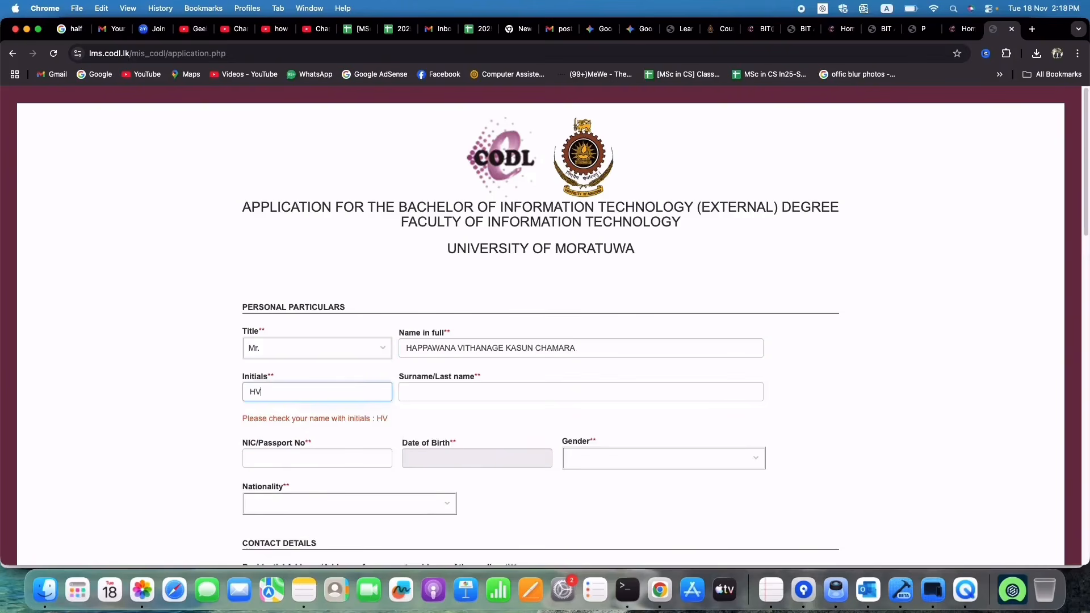
pyautogui.write('K')
pyautogui.click(500, 388)
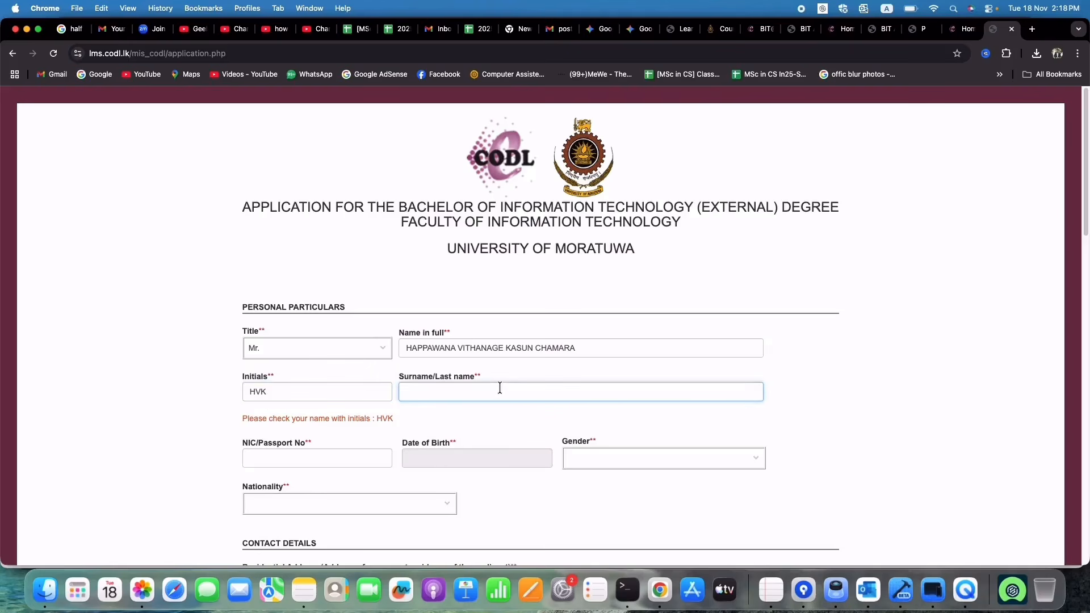
pyautogui.write('CHAMARA')
pyautogui.click(508, 411)
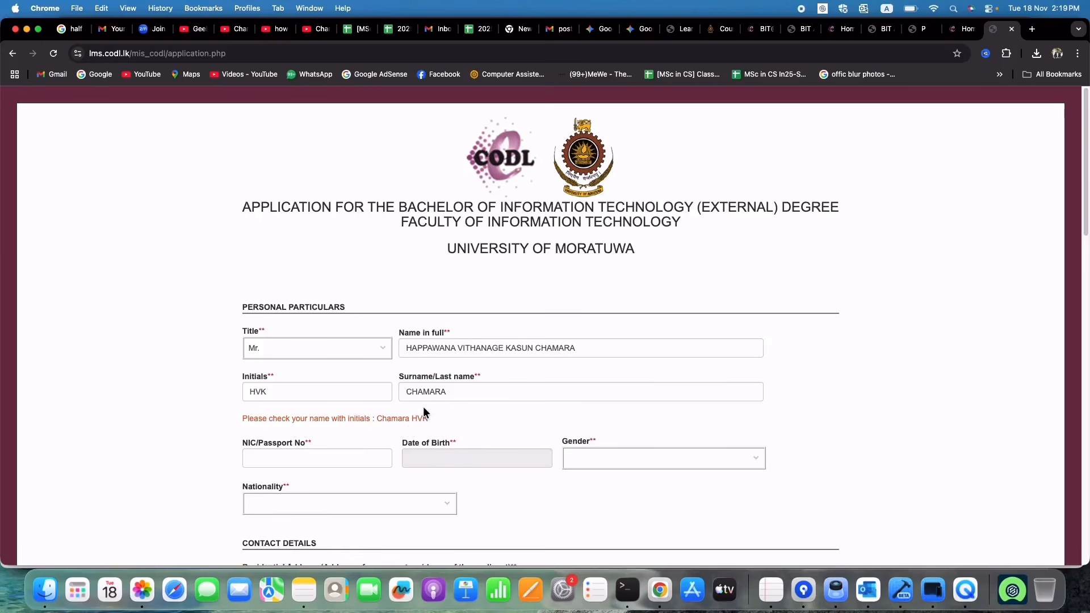
# Step: Enter the NIC number, a birth date on the 4th in 2005, gender Female, nationality Sri Lankan
pyautogui.scroll(-5, 424, 407)
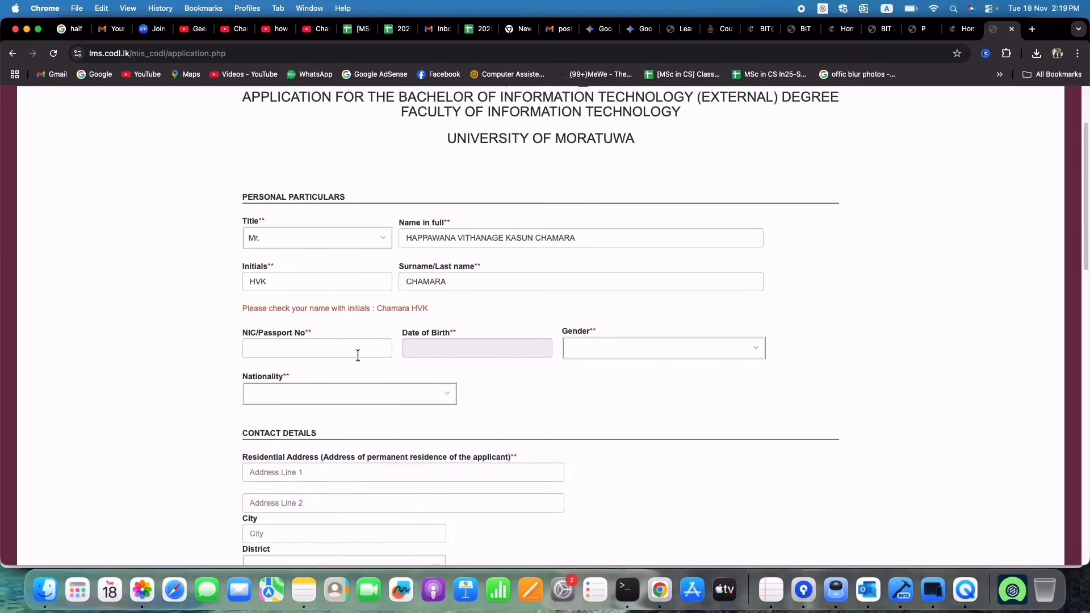
pyautogui.click(342, 349)
pyautogui.write('2005XXXX')
pyautogui.click(420, 356)
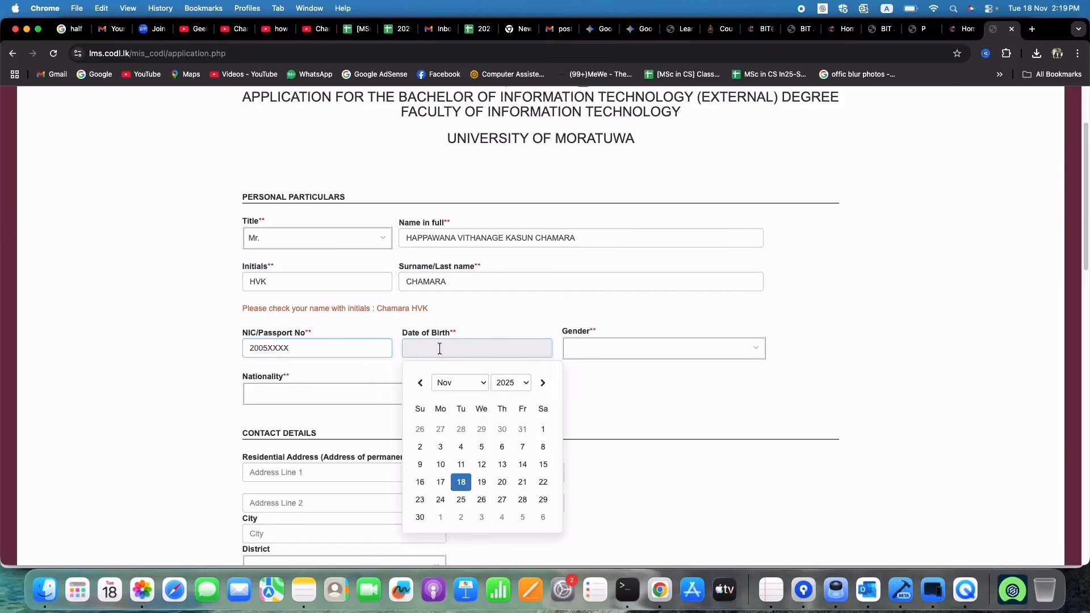
pyautogui.click(509, 383)
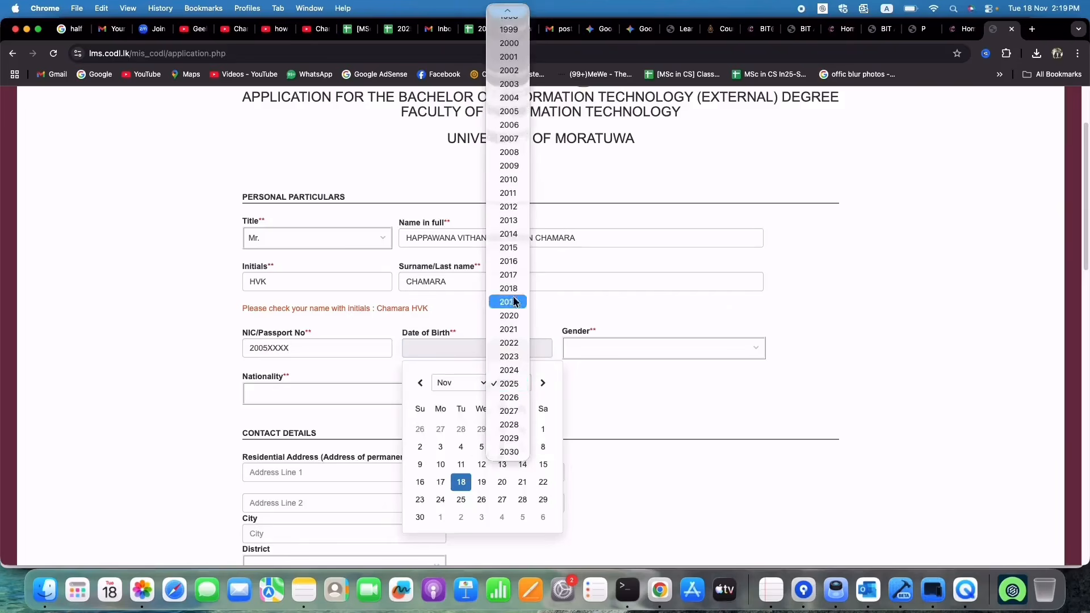
pyautogui.click(509, 111)
pyautogui.click(518, 430)
pyautogui.click(622, 353)
pyautogui.click(633, 400)
pyautogui.click(448, 393)
pyautogui.click(404, 422)
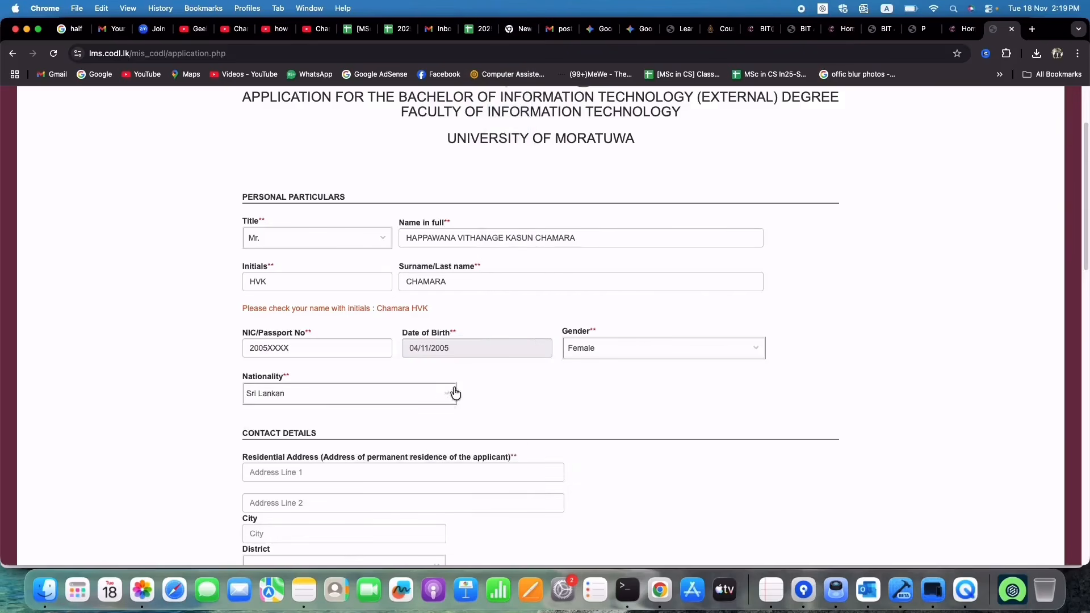
# Step: Fill the residential address from the saved autofill address and set the district to Monaragala
pyautogui.scroll(-5, 452, 391)
pyautogui.click(363, 273)
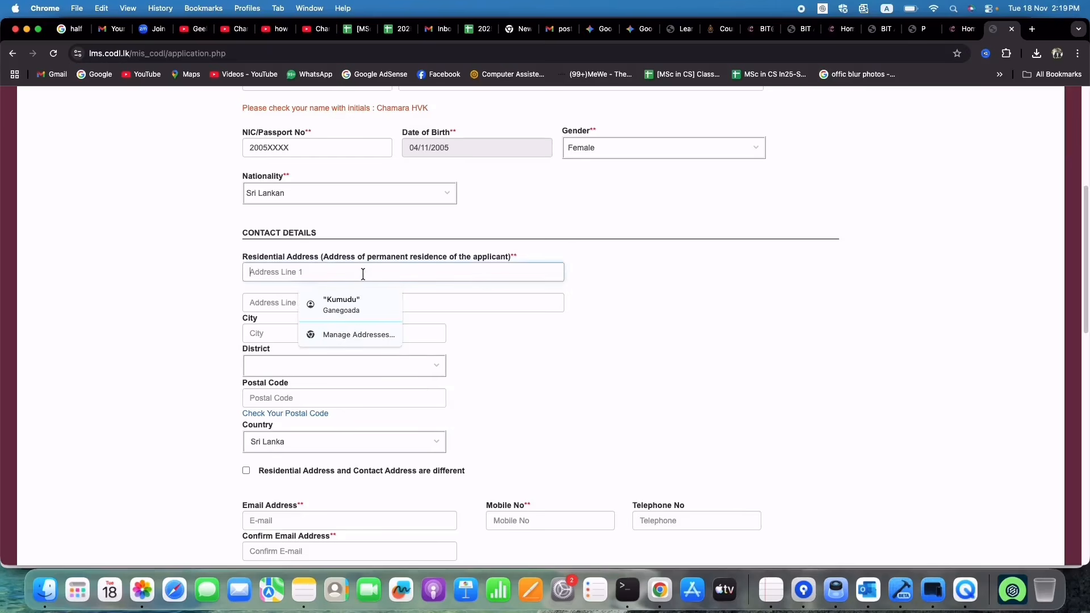
pyautogui.click(363, 300)
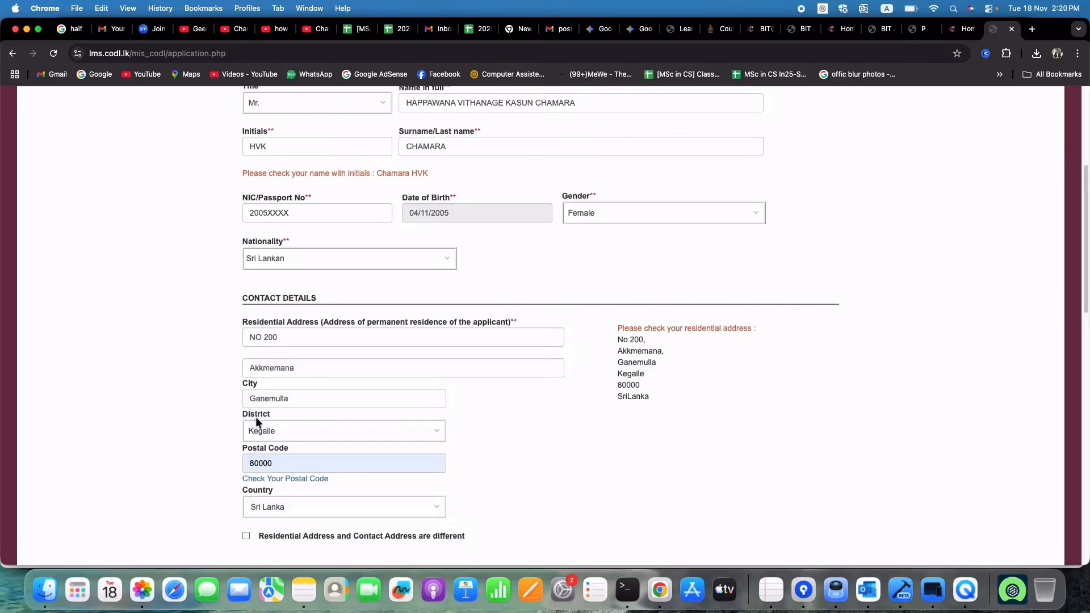
pyautogui.click(290, 435)
pyautogui.click(291, 515)
# Step: Open Sri Lanka Post's postal code checker and choose a post office to look up
pyautogui.scroll(-2, 280, 450)
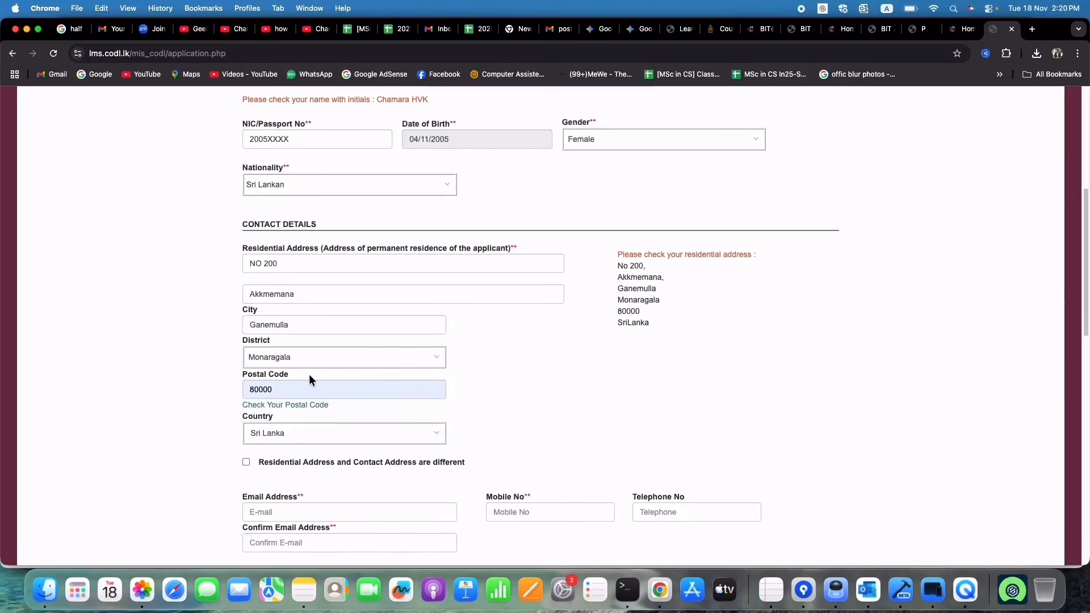
pyautogui.click(312, 410)
pyautogui.click(70, 148)
pyautogui.click(51, 198)
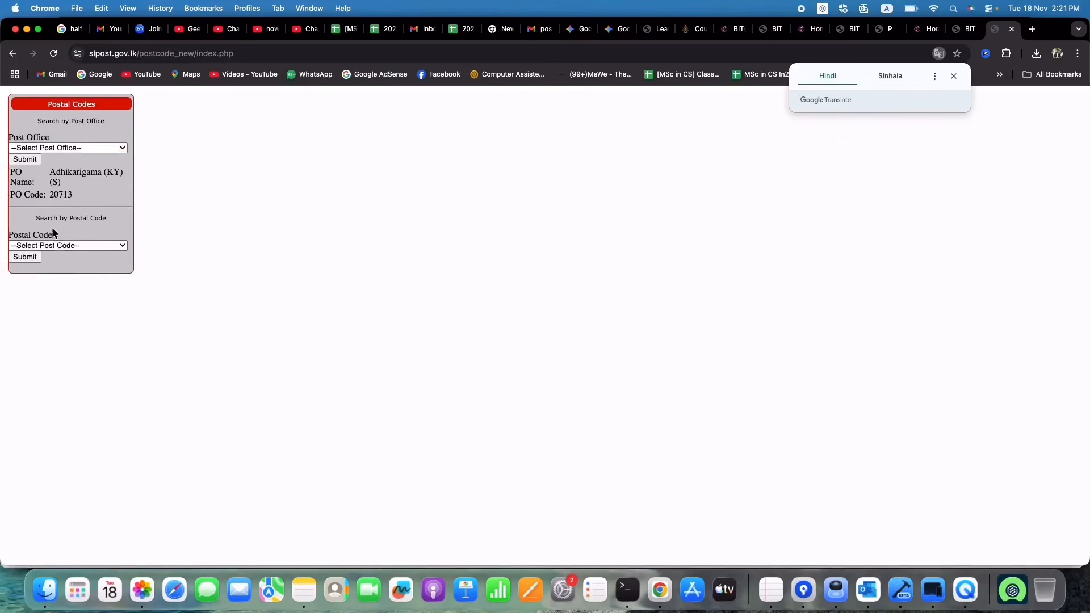
# Step: Look up postal code 32350, then return to the BIT application form
pyautogui.click(40, 244)
pyautogui.click(55, 287)
pyautogui.click(31, 257)
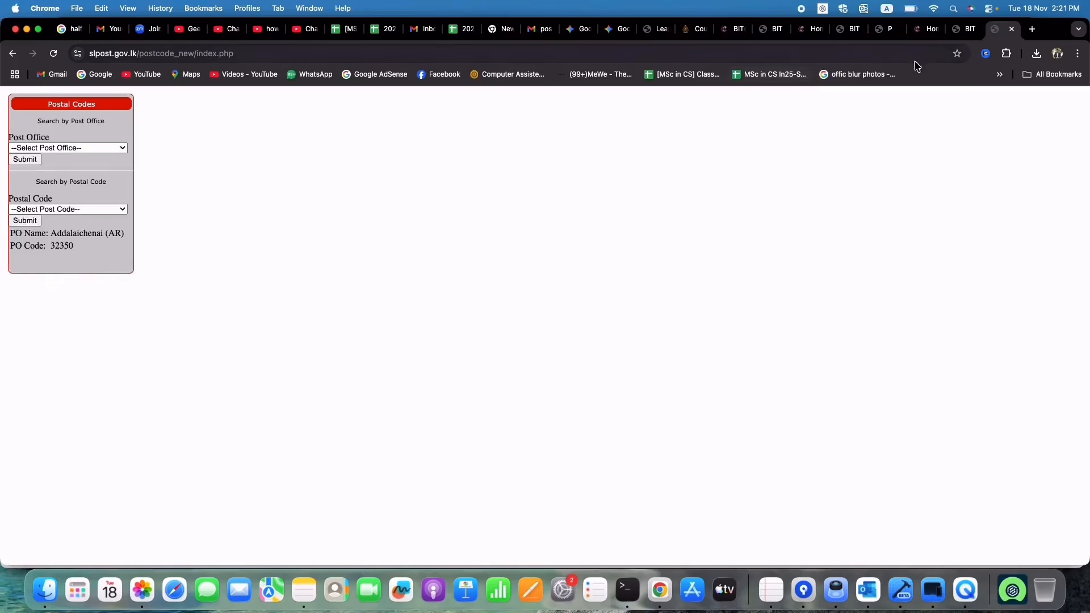
pyautogui.click(963, 29)
pyautogui.click(826, 231)
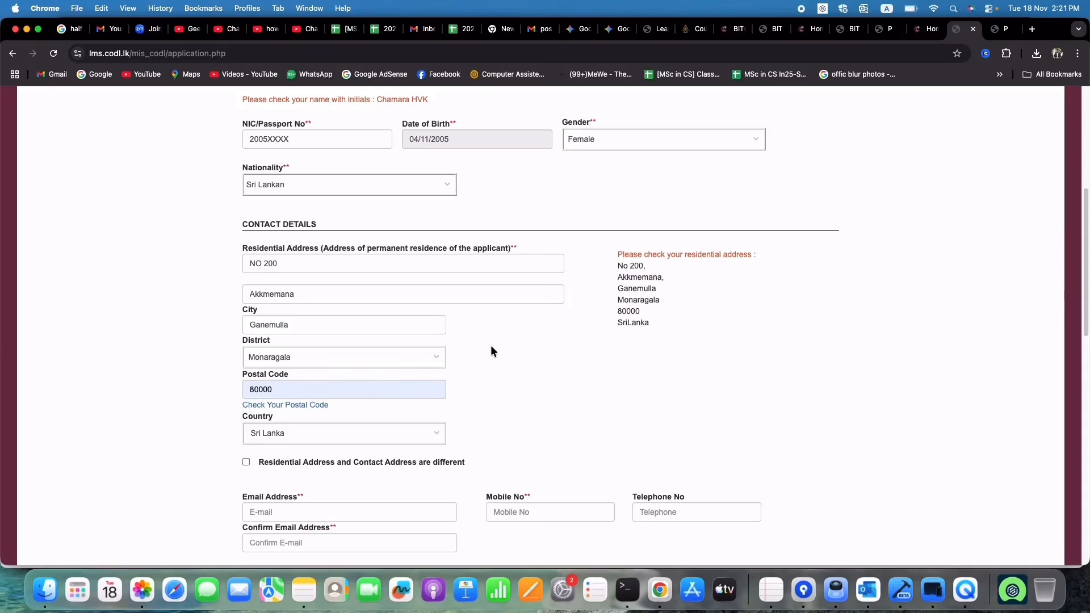
pyautogui.scroll(-4, 496, 338)
pyautogui.click(413, 341)
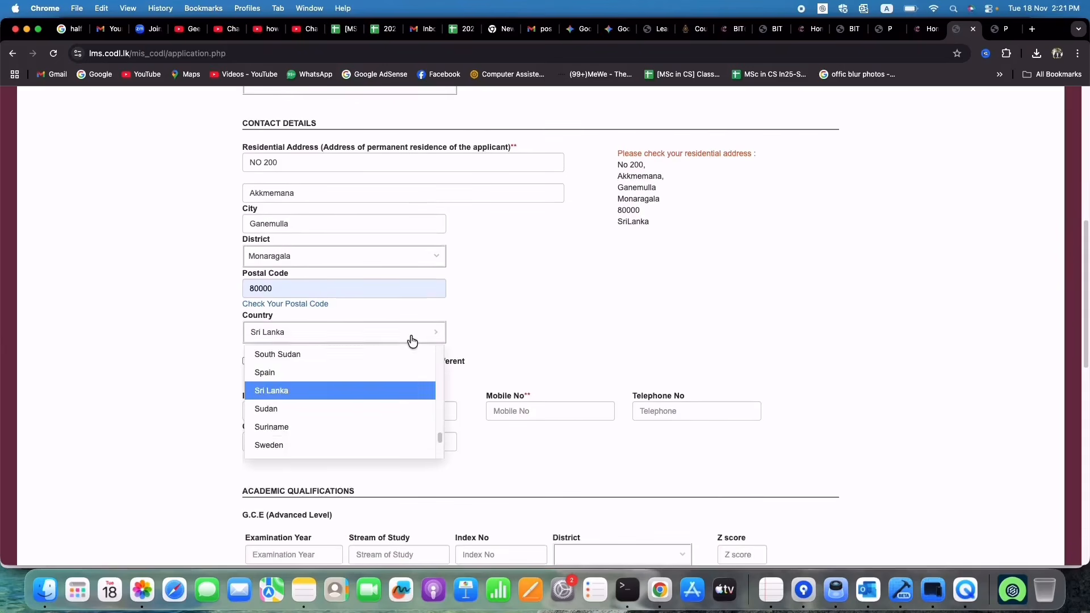
pyautogui.click(395, 389)
pyautogui.scroll(-4, 478, 317)
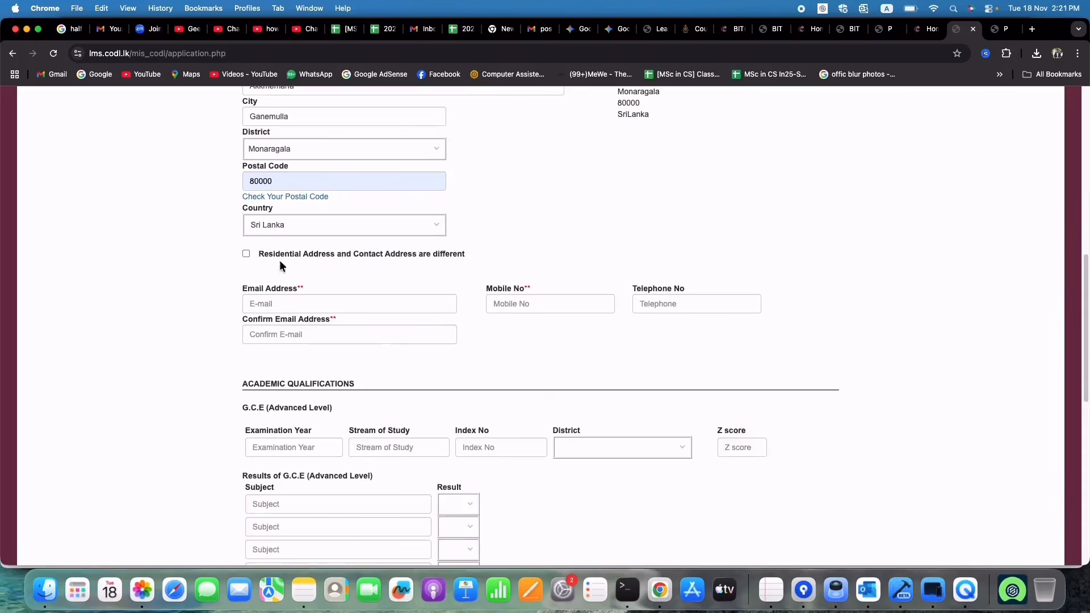
pyautogui.click(247, 256)
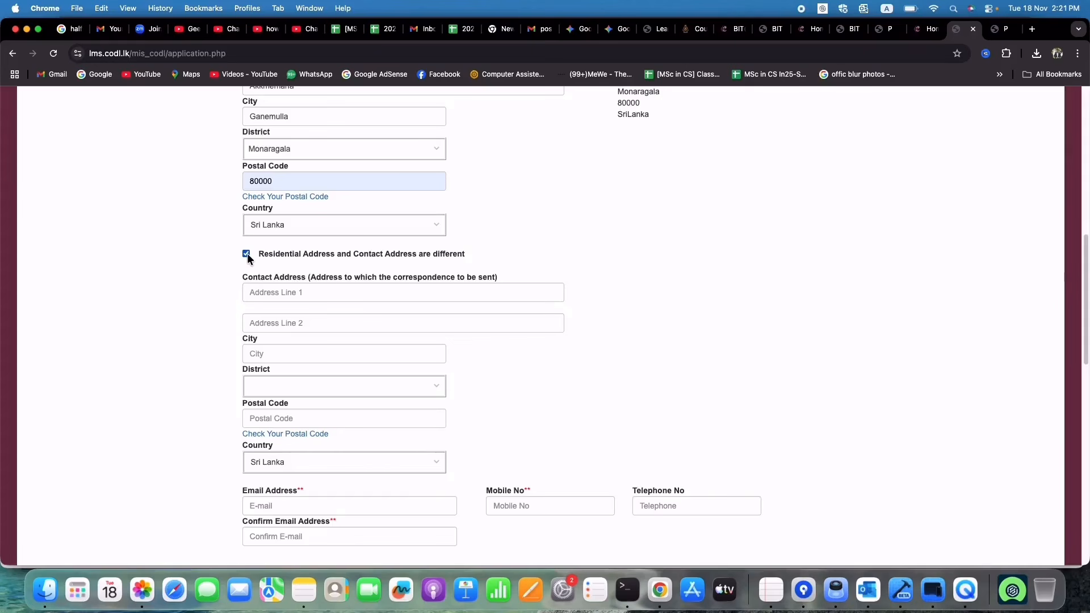
pyautogui.click(247, 255)
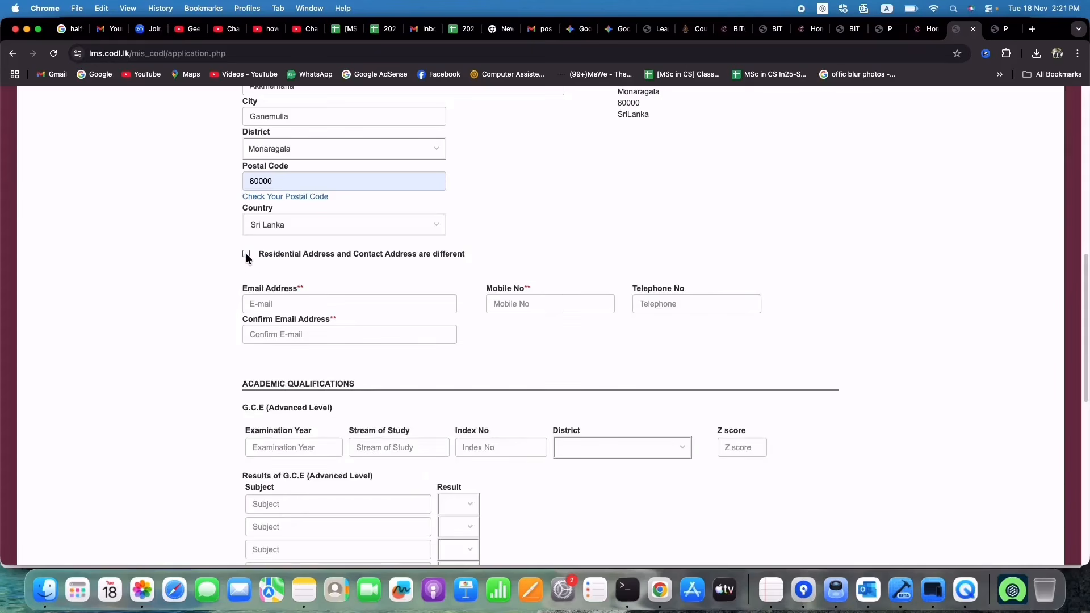
pyautogui.click(245, 255)
pyautogui.scroll(-2, 305, 335)
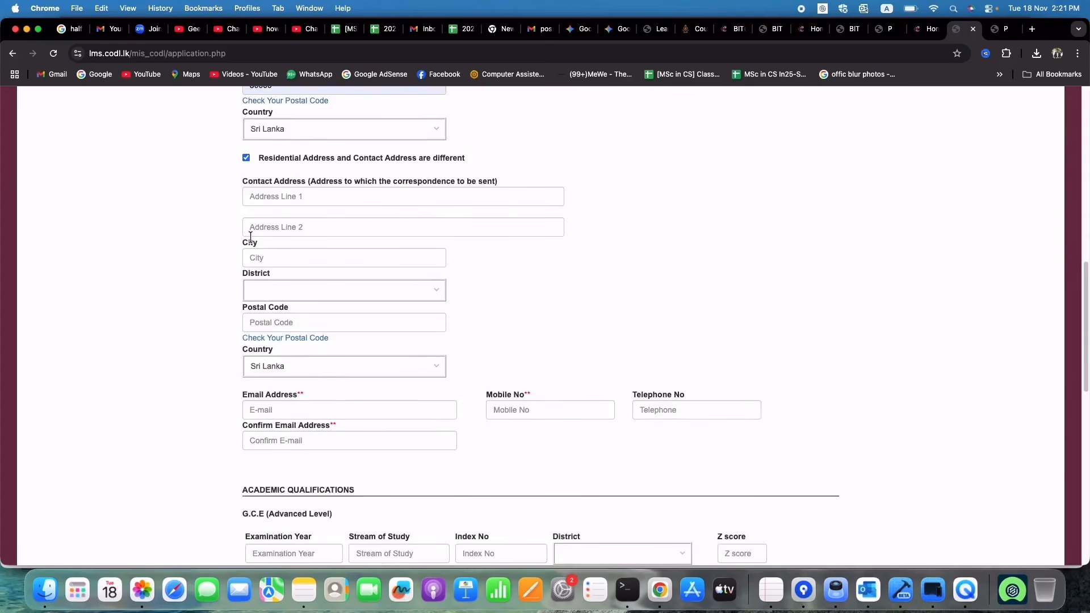
pyautogui.click(246, 158)
pyautogui.scroll(1, 266, 194)
pyautogui.scroll(3, 266, 193)
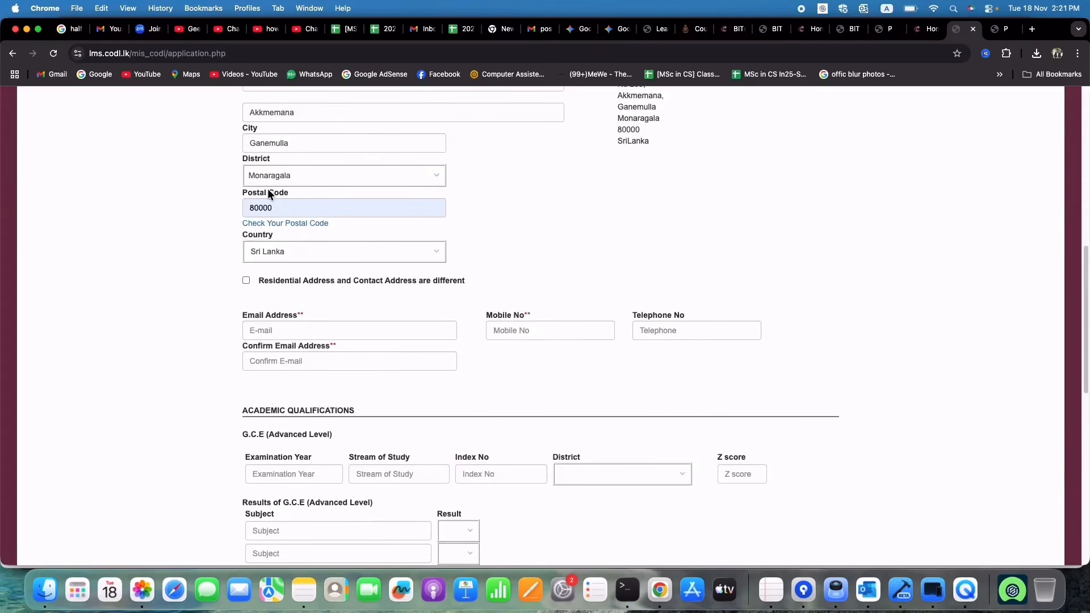
pyautogui.scroll(1, 297, 224)
pyautogui.scroll(1, 341, 238)
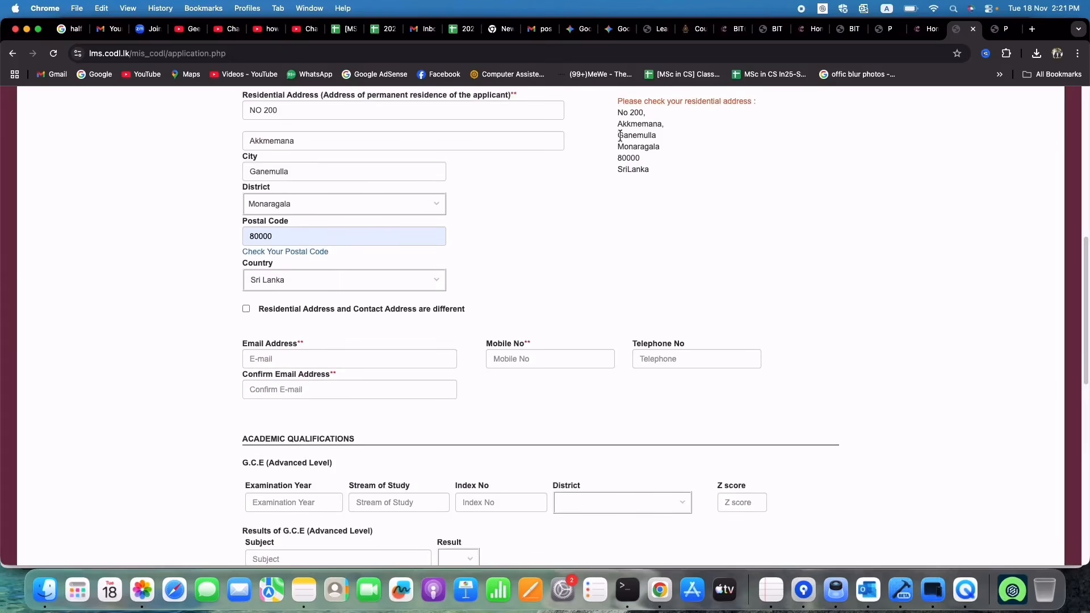
# Step: Enter the applicant's e-mail, mobile number, telephone number and matching confirmation e-mail
pyautogui.scroll(-1, 625, 188)
pyautogui.click(390, 342)
pyautogui.write('testing@gma')
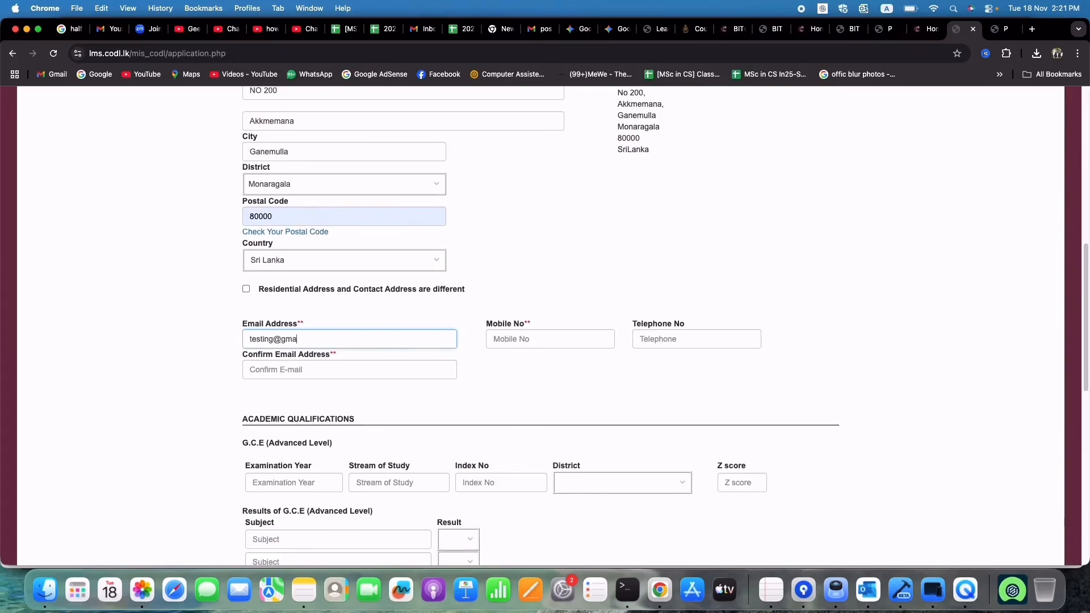
pyautogui.write('il.com')
pyautogui.click(565, 340)
pyautogui.write('071')
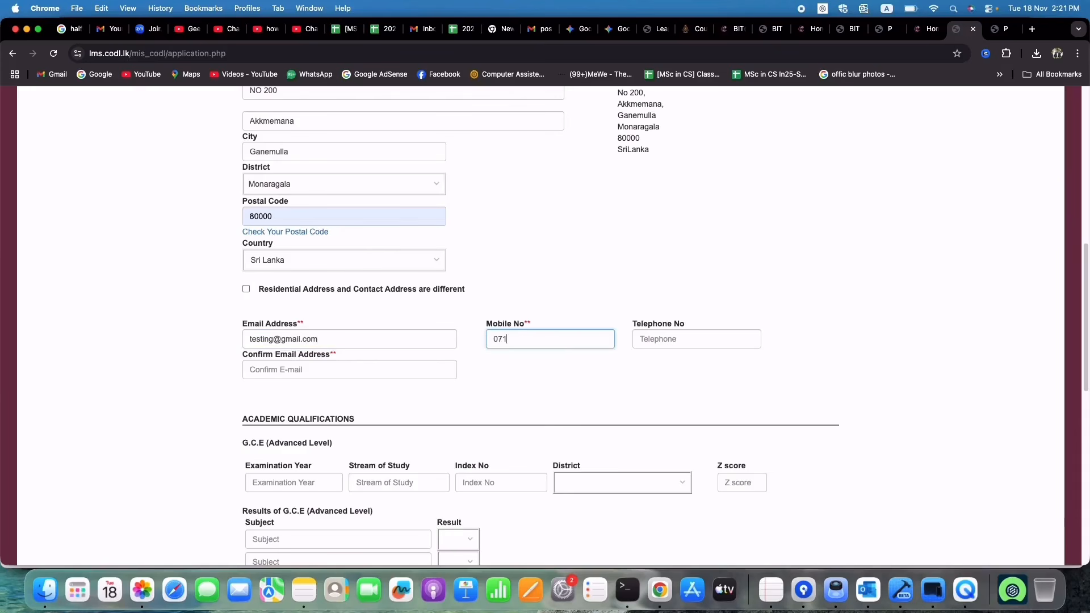
pyautogui.write('70xxxxx')
pyautogui.click(662, 343)
pyautogui.write('011')
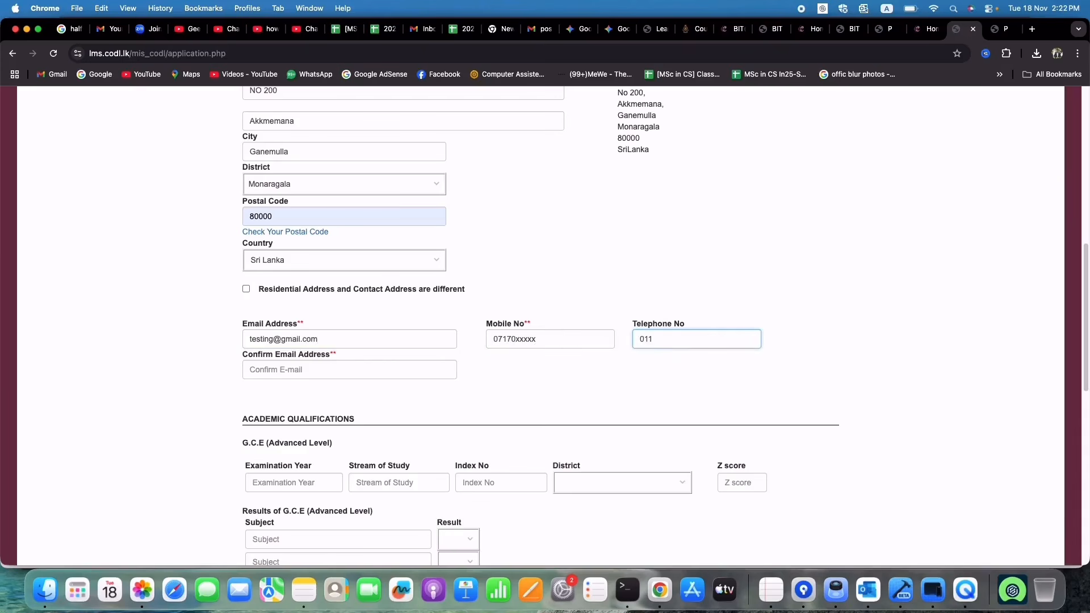
pyautogui.write('XXXXXXX')
pyautogui.click(381, 369)
pyautogui.write('te')
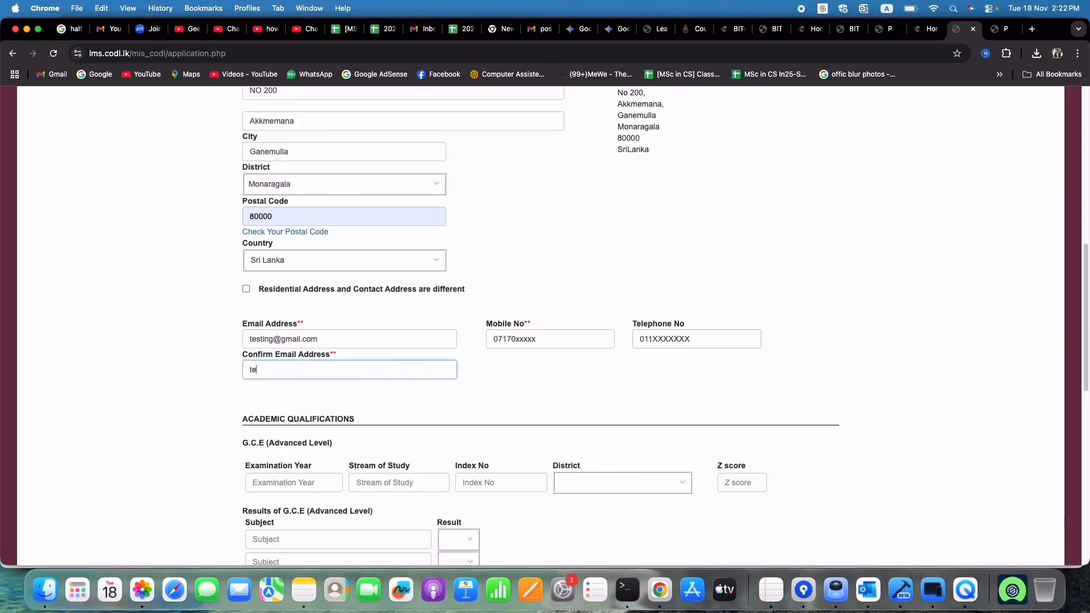
pyautogui.write('sting@gmail.com')
pyautogui.scroll(-5, 392, 336)
# Step: Enter A/L year 2005, paste the stream, add the index number, district Galle and Z-score 1.400
pyautogui.scroll(1, 392, 337)
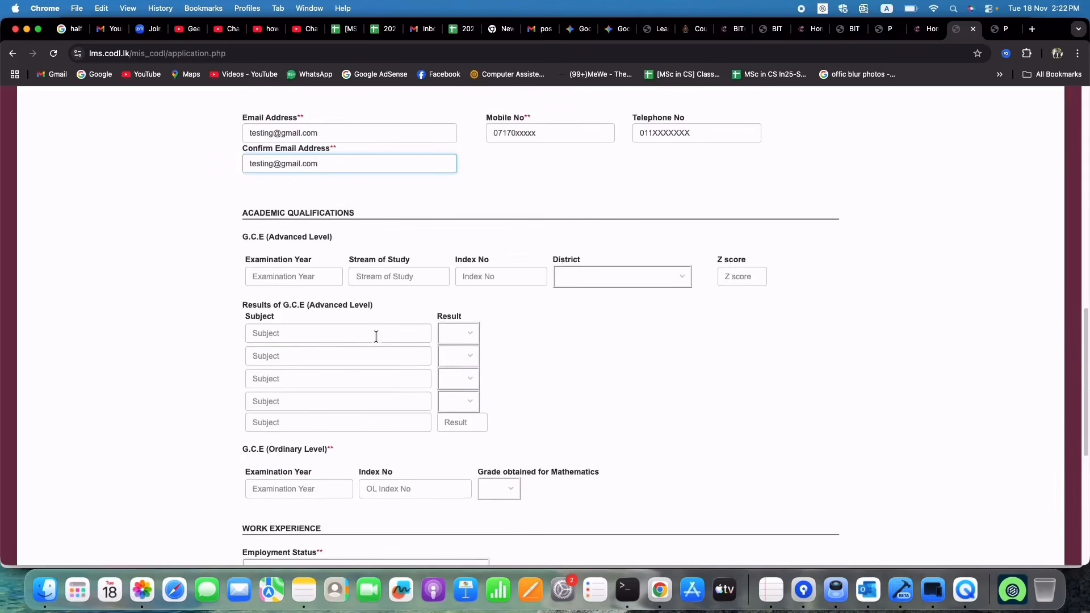
pyautogui.click(282, 272)
pyautogui.scroll(-1, 166, 238)
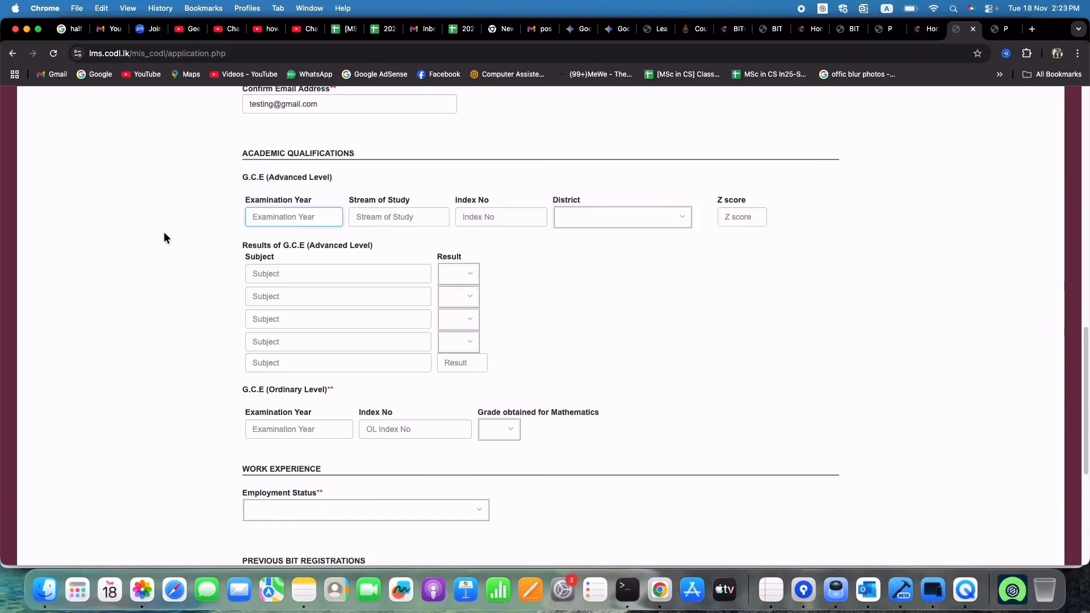
pyautogui.rightClick(295, 218)
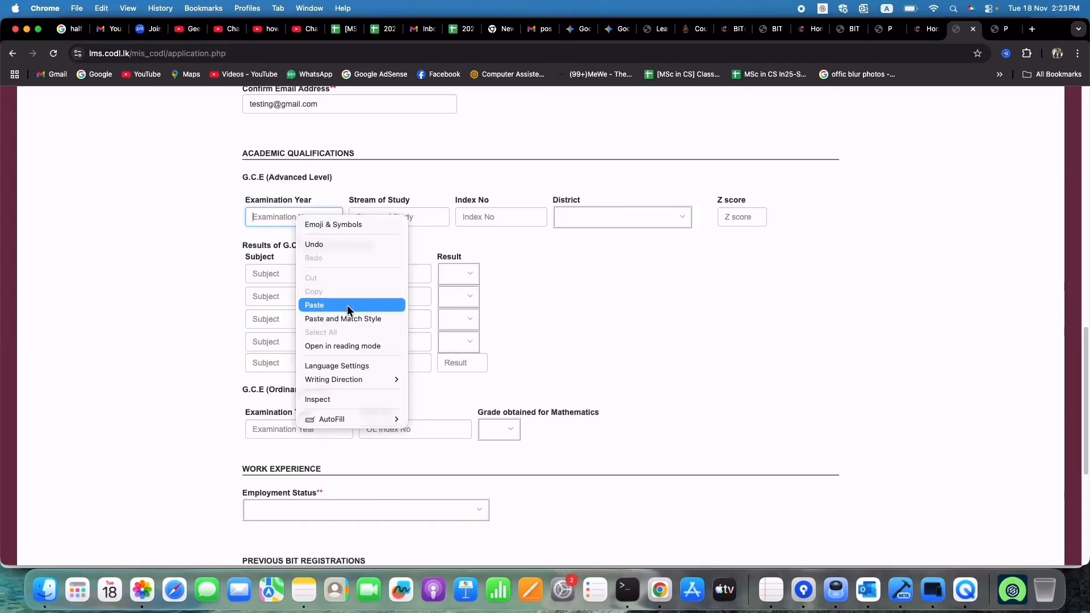
pyautogui.click(259, 219)
pyautogui.write('20')
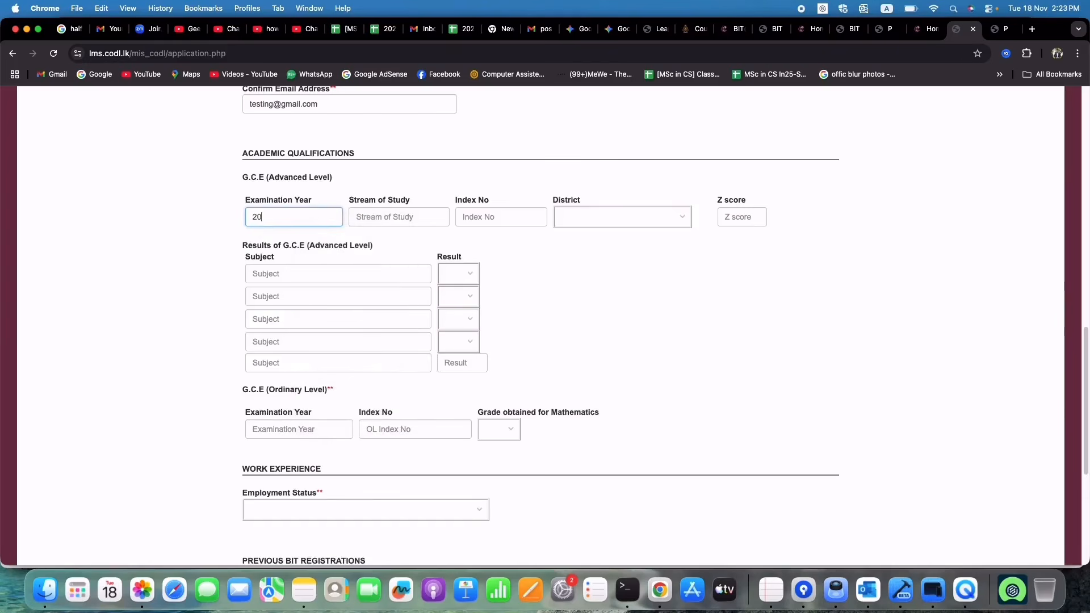
pyautogui.write('05')
pyautogui.rightClick(383, 214)
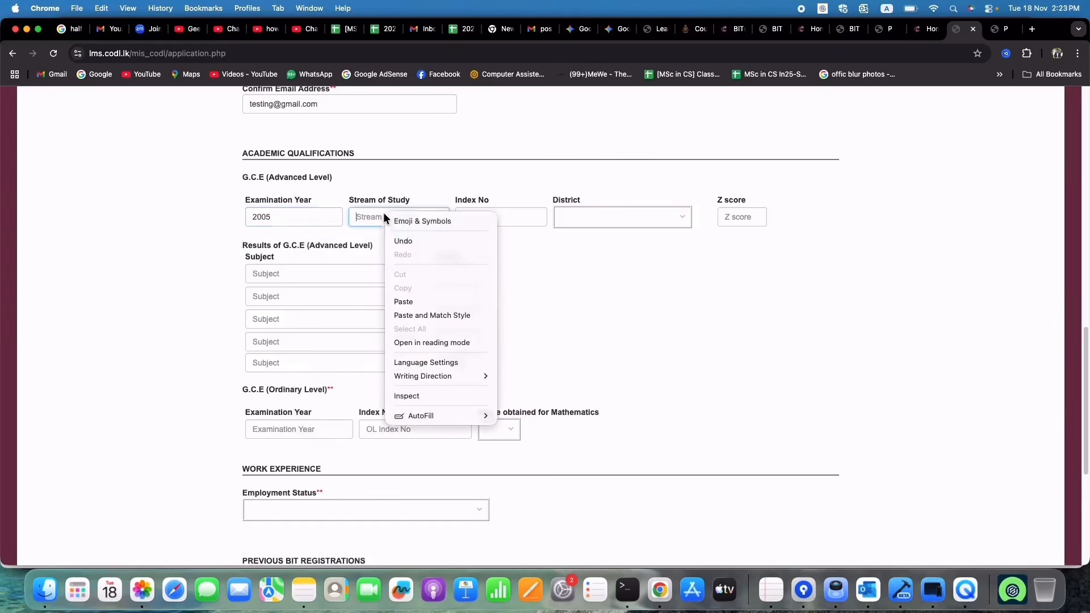
pyautogui.click(408, 301)
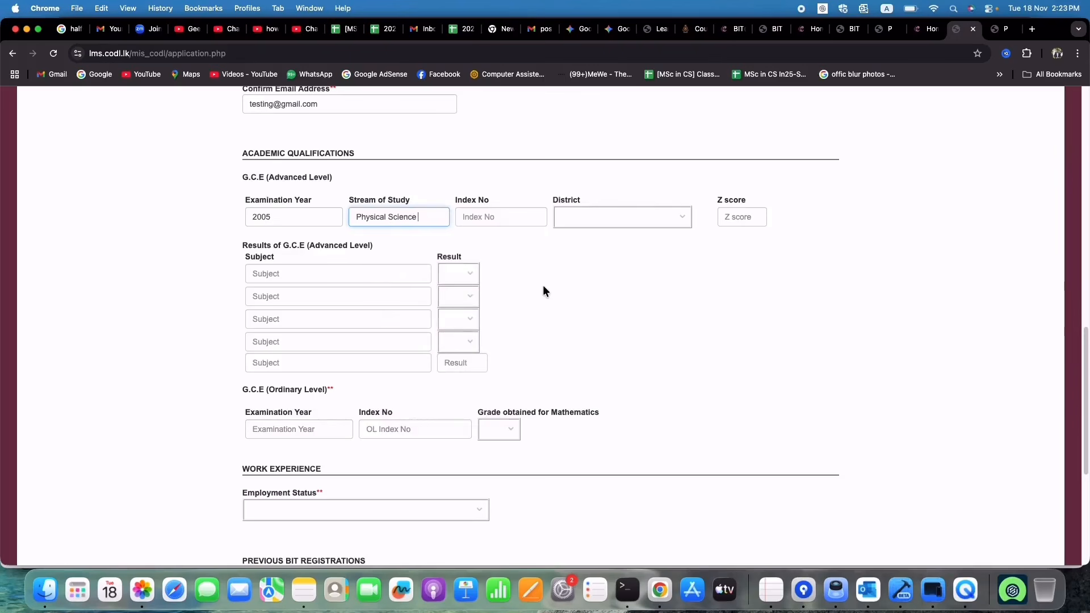
pyautogui.click(498, 217)
pyautogui.write('201XXXXX')
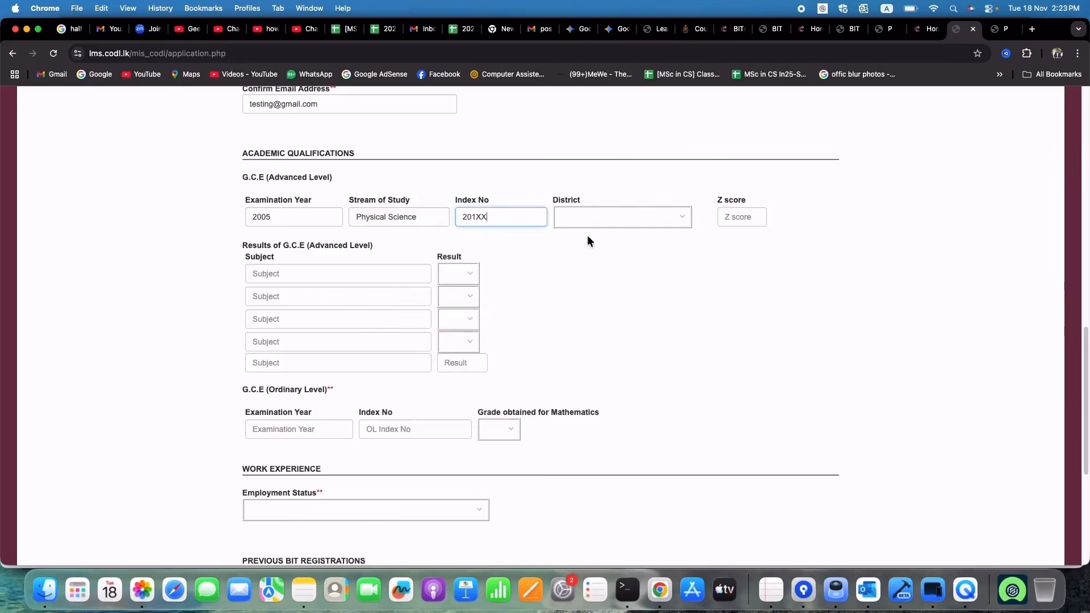
pyautogui.click(632, 221)
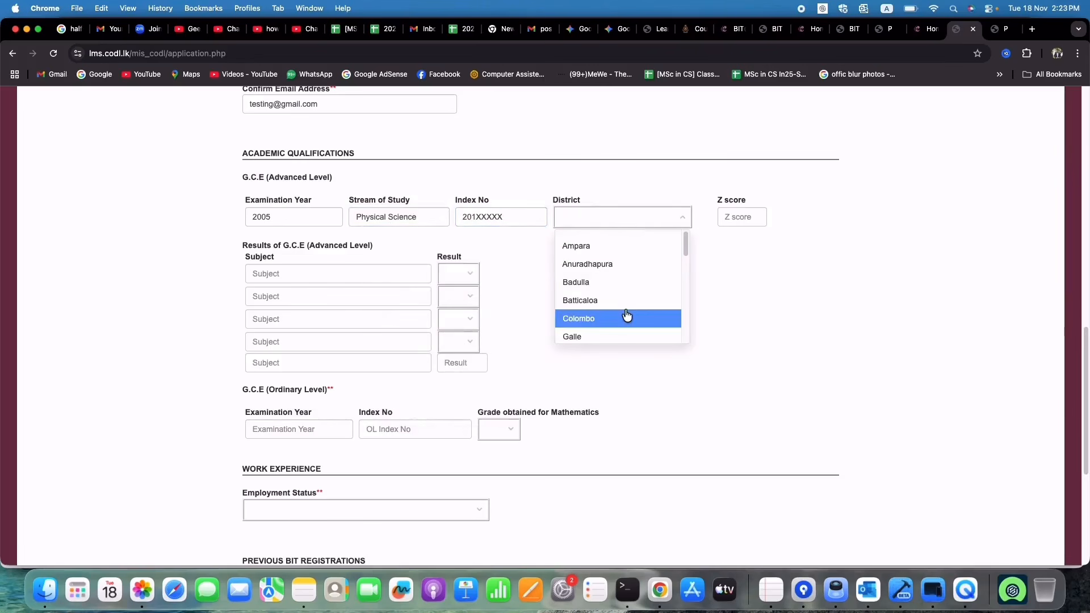
pyautogui.click(630, 336)
pyautogui.click(738, 221)
pyautogui.write('1.400')
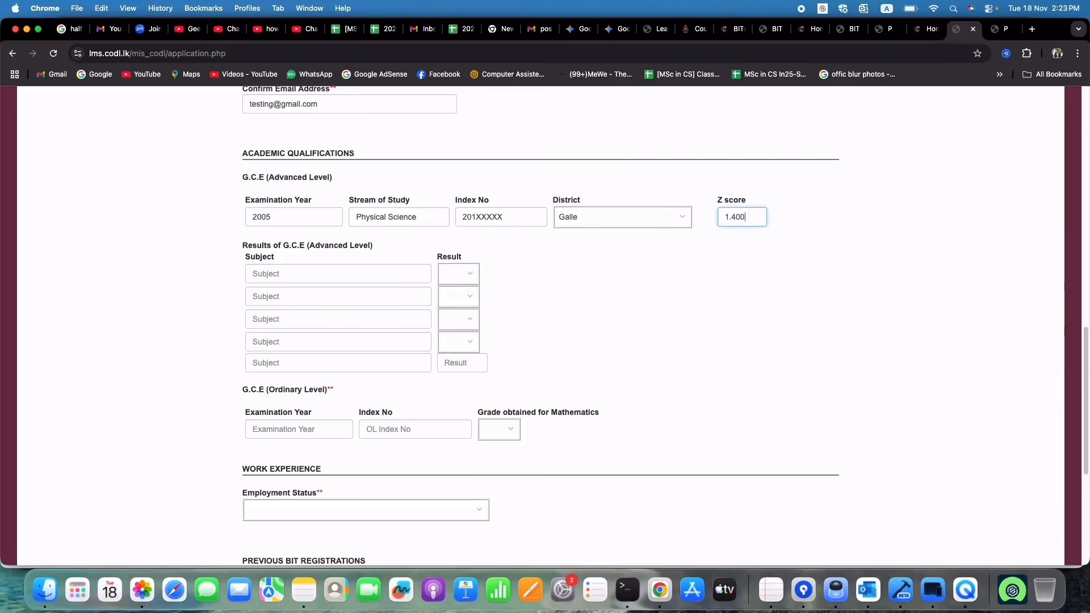
# Step: List subjects C.Maths, Chemisty, Physics, General English and Common General test, fixing spelling errors
pyautogui.click(335, 276)
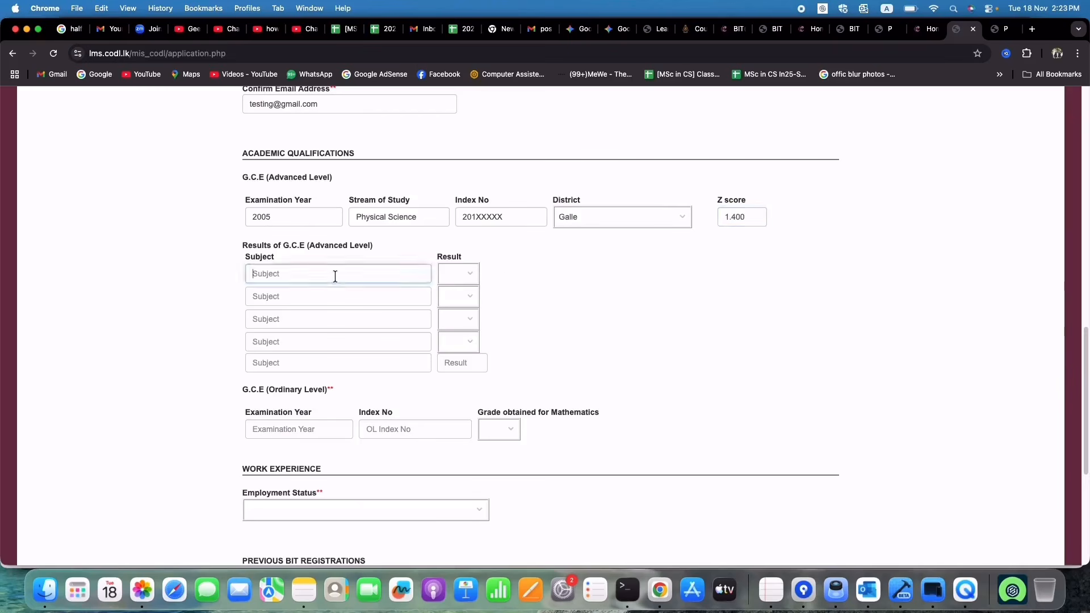
pyautogui.write('C.Maths')
pyautogui.click(342, 294)
pyautogui.write('Chemisty')
pyautogui.click(329, 319)
pyautogui.write('Physics')
pyautogui.click(335, 355)
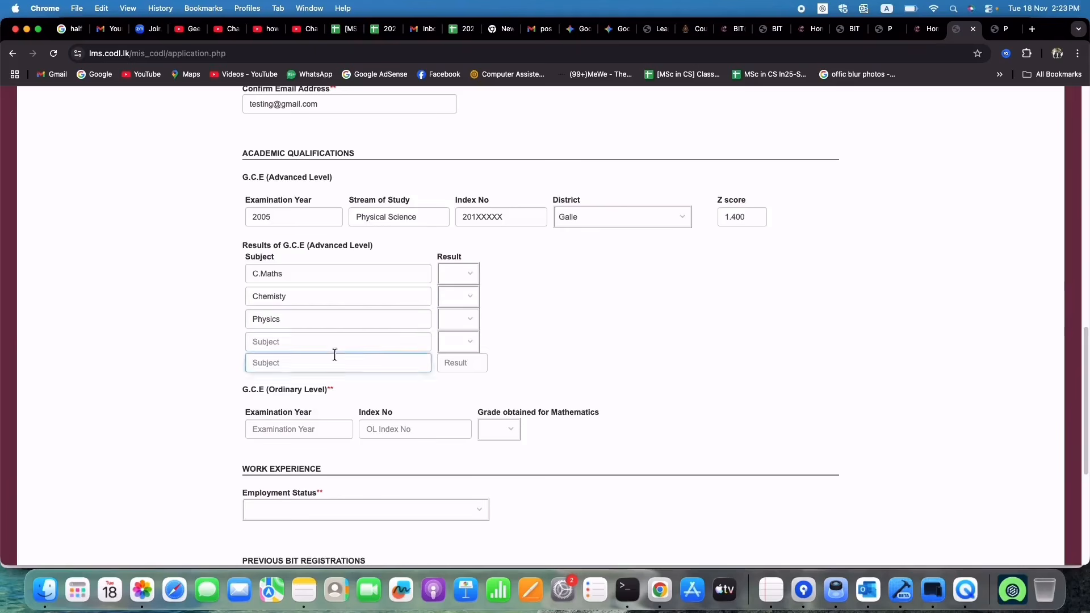
pyautogui.write('Common General test')
pyautogui.click(314, 341)
pyautogui.write('Common Engl')
pyautogui.press('BackSpace')
pyautogui.press('BackSpace')
pyautogui.press('BackSpace')
pyautogui.press('BackSpace')
pyautogui.press('BackSpace')
pyautogui.press('BackSpace')
pyautogui.press('BackSpace')
pyautogui.press('BackSpace')
pyautogui.press('BackSpace')
pyautogui.press('BackSpace')
pyautogui.press('BackSpace')
pyautogui.write('Genral')
pyautogui.press('BackSpace')
pyautogui.press('BackSpace')
pyautogui.write('al Englihs')
pyautogui.rightClick(272, 343)
pyautogui.click(293, 276)
pyautogui.rightClick(303, 342)
pyautogui.click(342, 278)
pyautogui.click(453, 320)
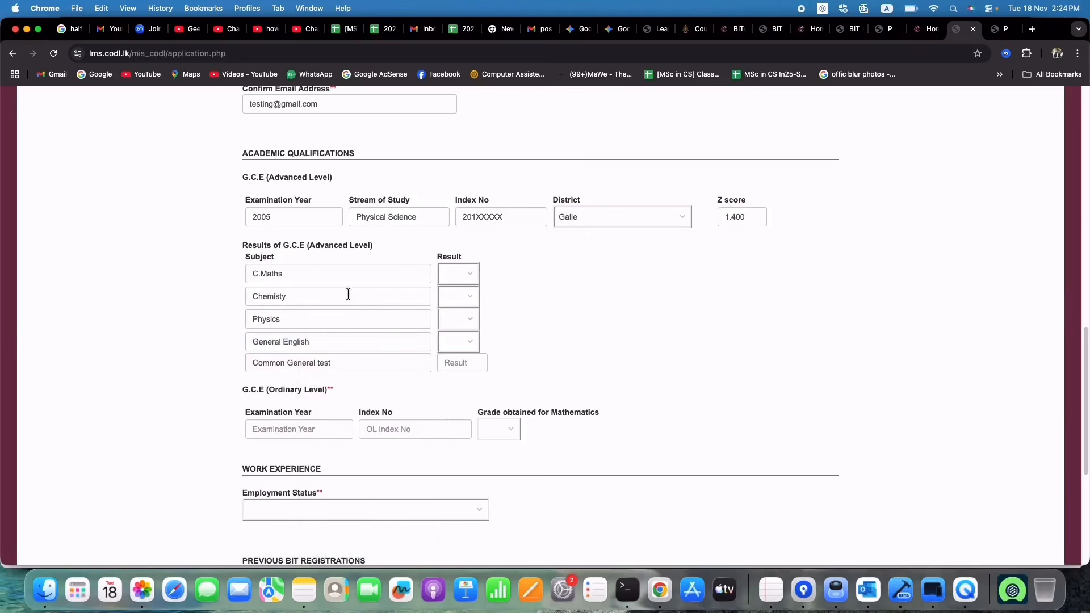
# Step: Set C.Maths, Chemisty and Physics results to A and General English to B
pyautogui.click(461, 274)
pyautogui.click(461, 297)
pyautogui.click(465, 321)
pyautogui.click(452, 349)
pyautogui.click(462, 342)
pyautogui.click(463, 365)
# Step: Enter Common General test score 78, the O/L year and index number, and Mathematics grade S
pyautogui.write('78')
pyautogui.scroll(-1, 512, 325)
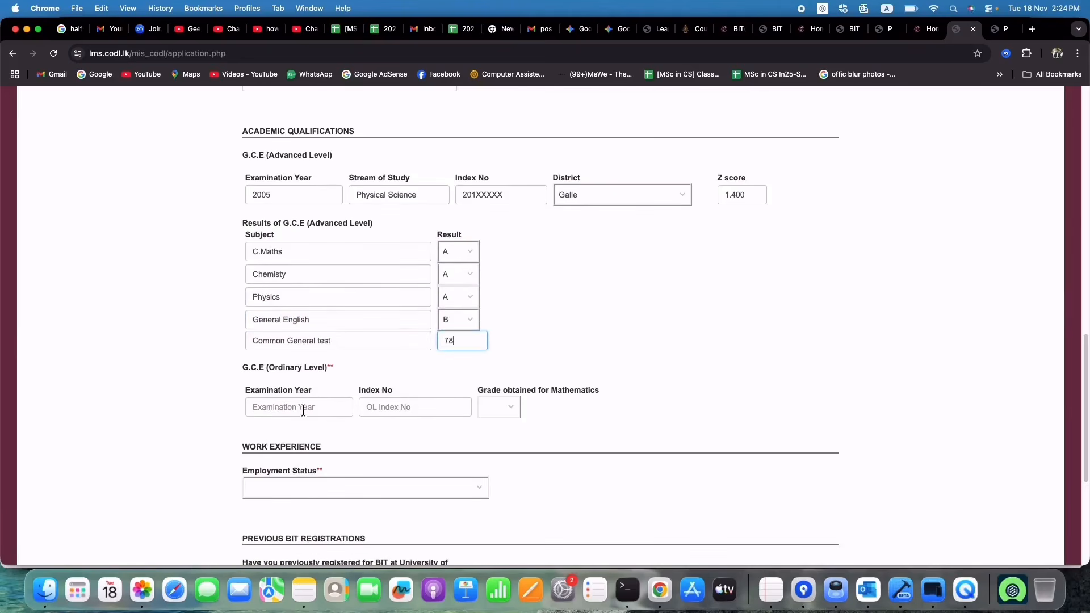
pyautogui.click(316, 410)
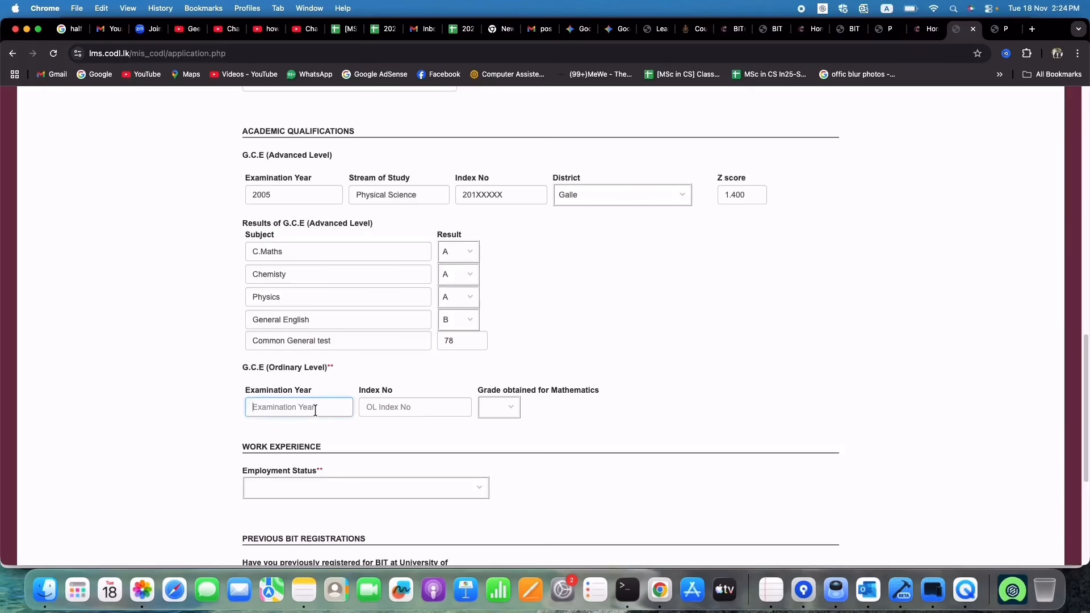
pyautogui.write('20')
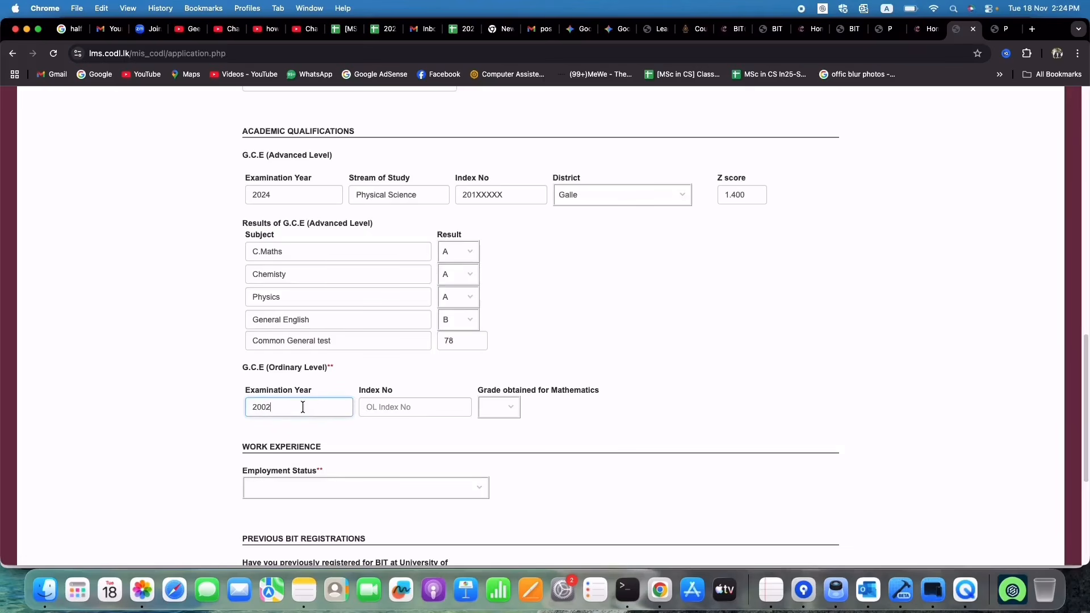
pyautogui.press('BackSpace')
pyautogui.press('BackSpace')
pyautogui.write('2')
pyautogui.click(385, 405)
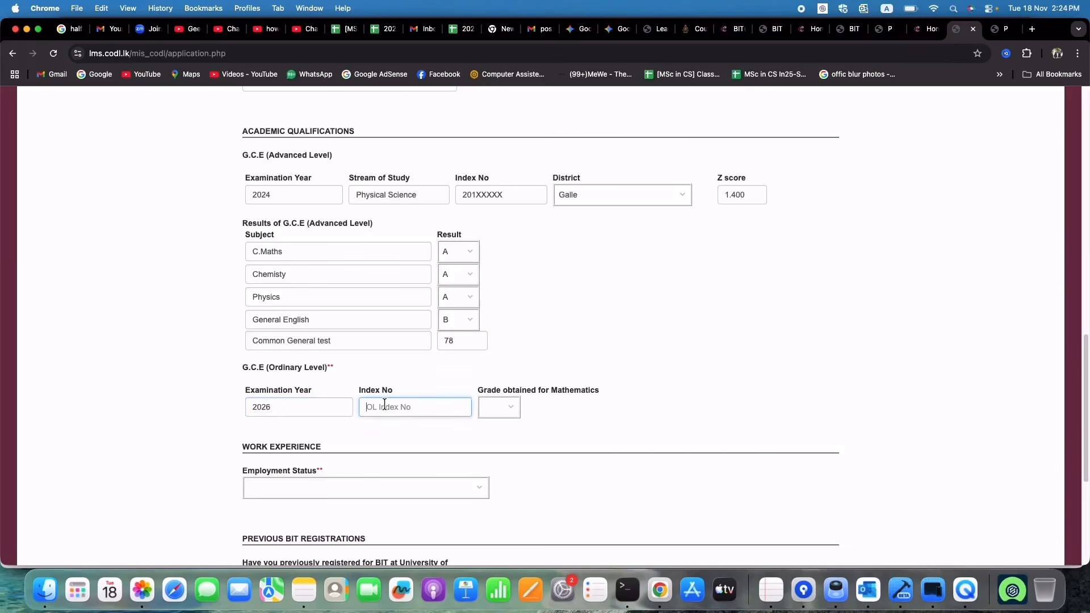
pyautogui.write('123XXXXXX')
pyautogui.click(511, 411)
pyautogui.click(489, 487)
# Step: Mark the applicant Employed since 29/10/2025 as Software Egineer at ineight.pvt limited
pyautogui.scroll(-4, 467, 394)
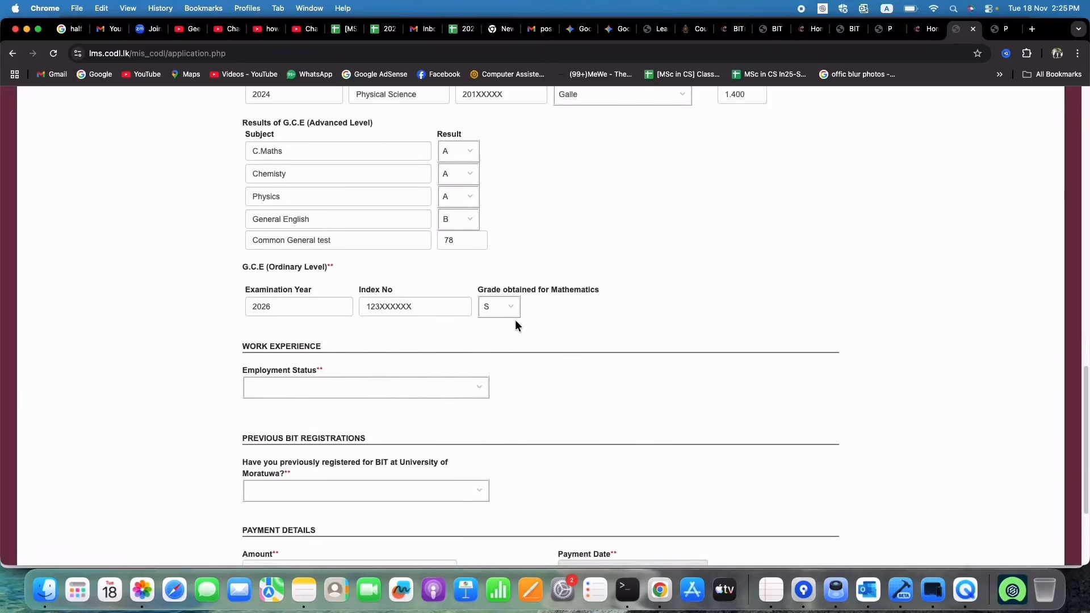
pyautogui.click(401, 387)
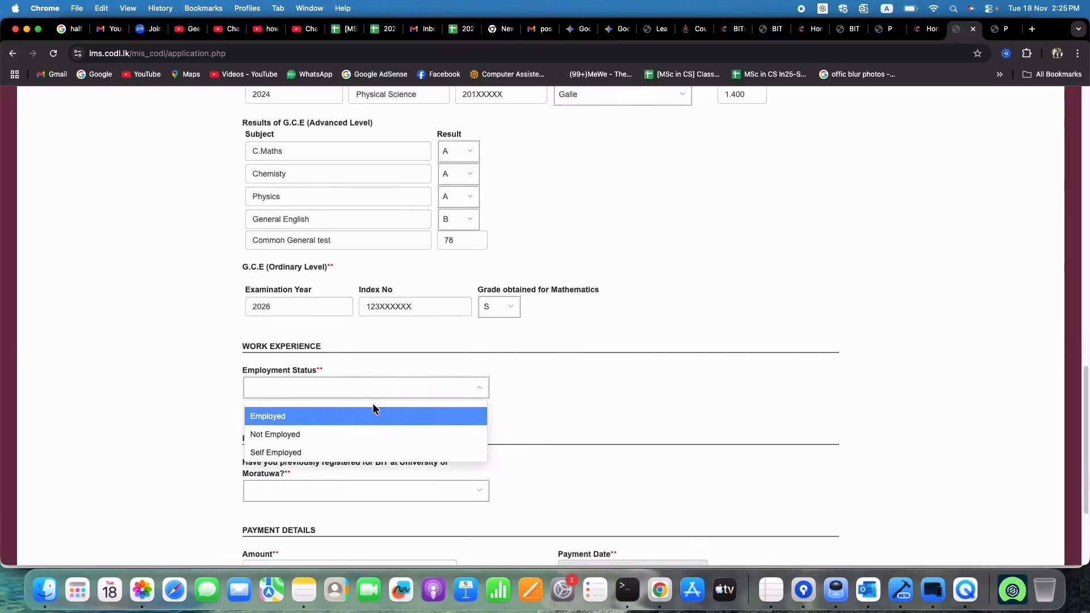
pyautogui.click(367, 416)
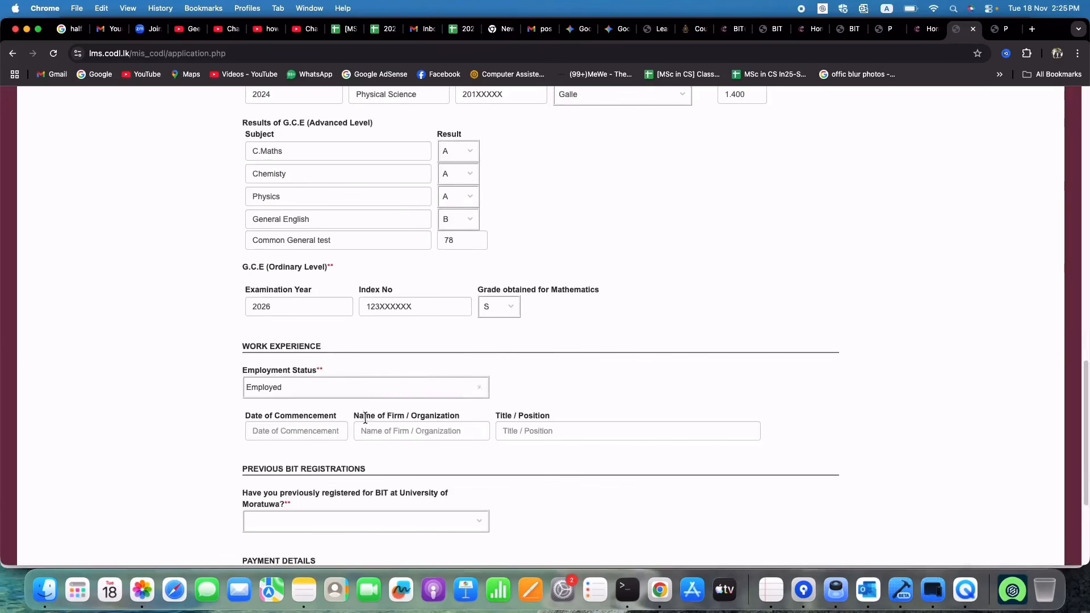
pyautogui.click(309, 436)
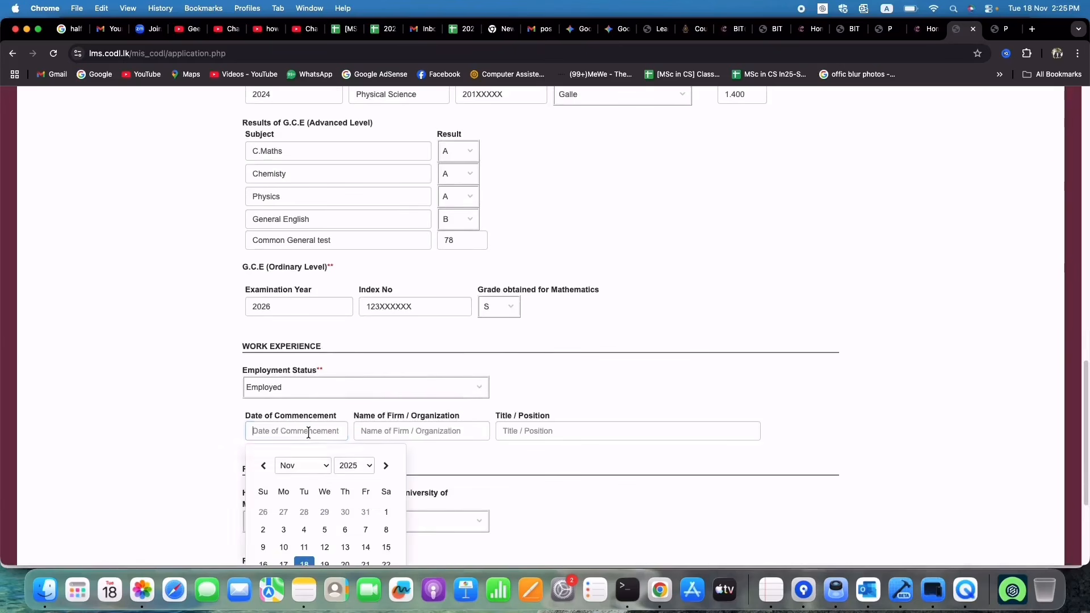
pyautogui.click(326, 513)
pyautogui.click(404, 435)
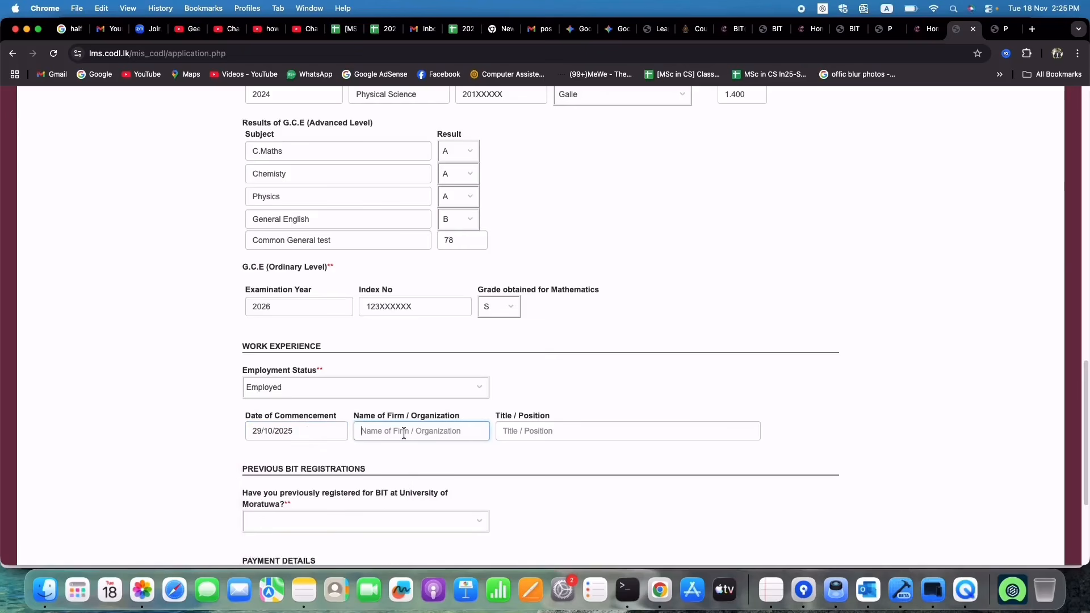
pyautogui.write('Ineight')
pyautogui.write('.py t')
pyautogui.press('BackSpace')
pyautogui.press('BackSpace')
pyautogui.write('t li')
pyautogui.write('mited')
pyautogui.press('Tab')
pyautogui.write('Software Egineer')
pyautogui.scroll(-3, 531, 491)
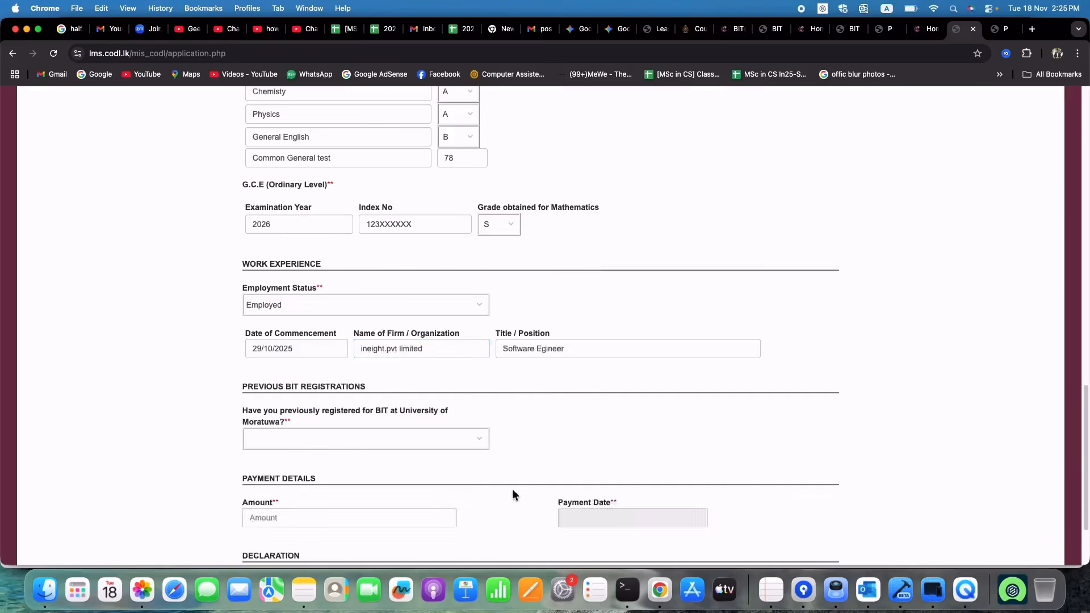
# Step: Answer No to having previously registered for BIT
pyautogui.click(408, 449)
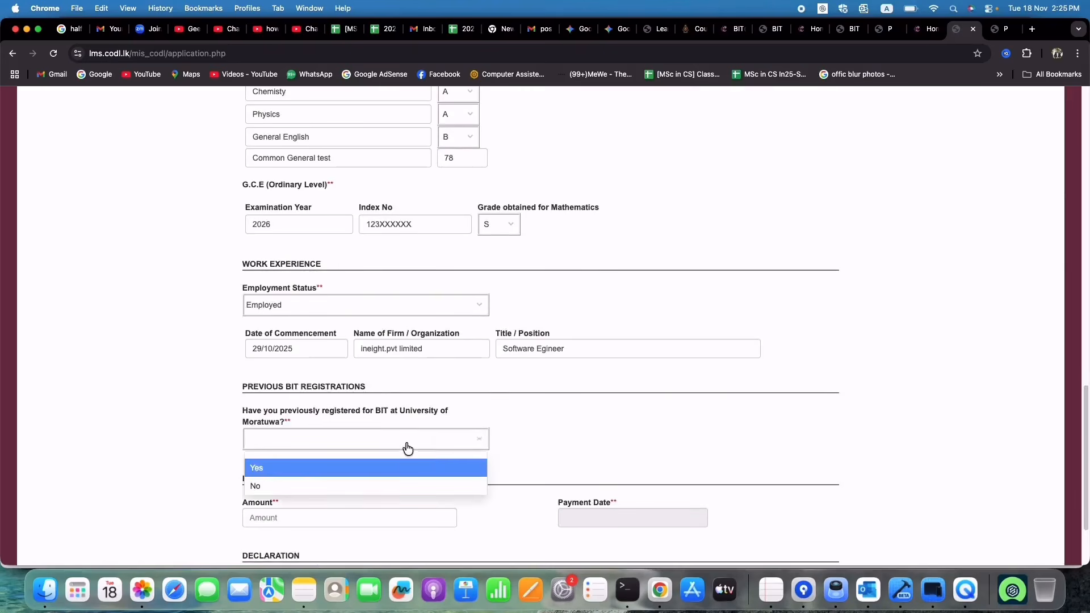
pyautogui.click(409, 484)
pyautogui.scroll(-1, 451, 446)
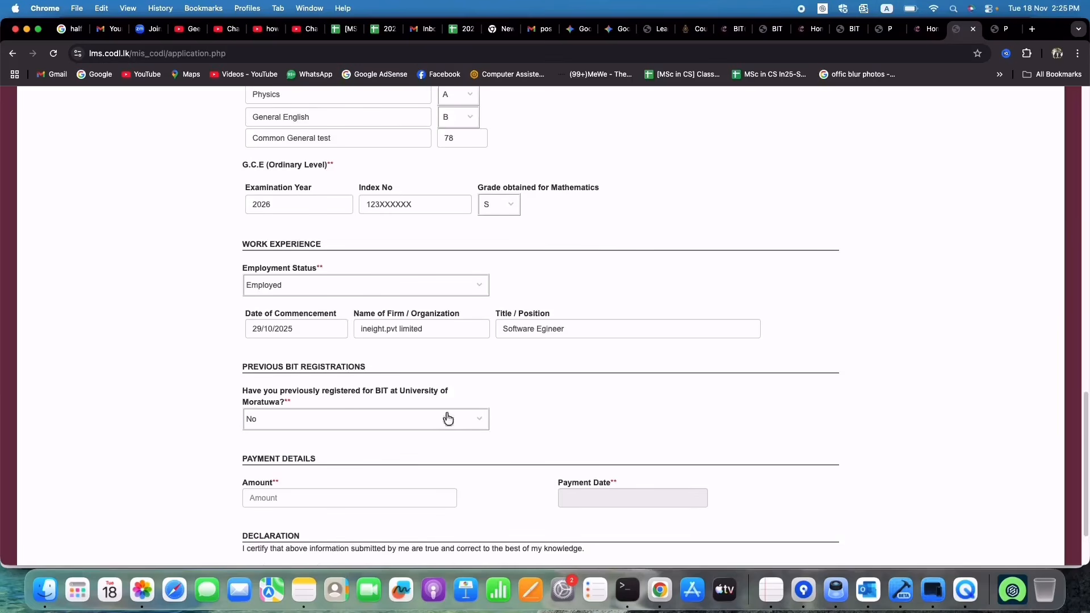
pyautogui.scroll(-4, 441, 386)
# Step: Record a 1000 payment dated 29 October 2025, save the form, and select the reference number
pyautogui.click(357, 414)
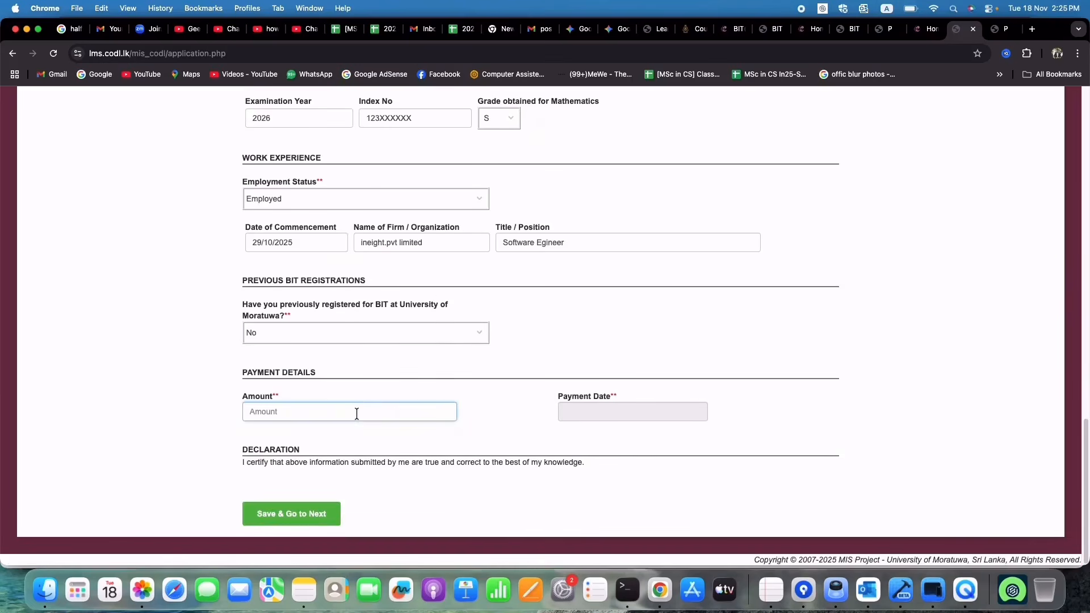
pyautogui.write('1000')
pyautogui.click(577, 418)
pyautogui.click(636, 492)
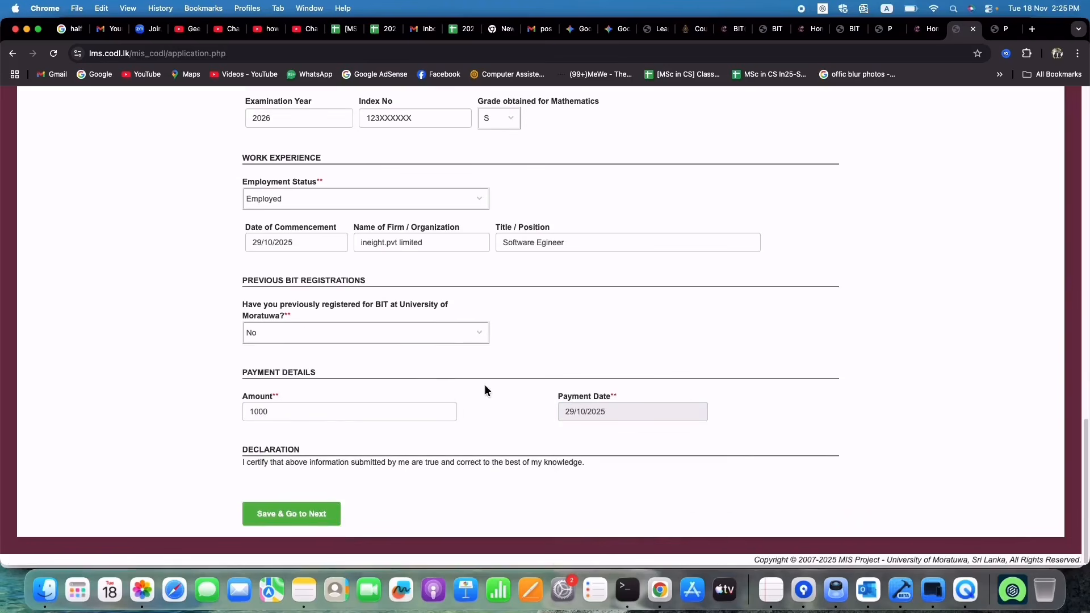
pyautogui.click(322, 519)
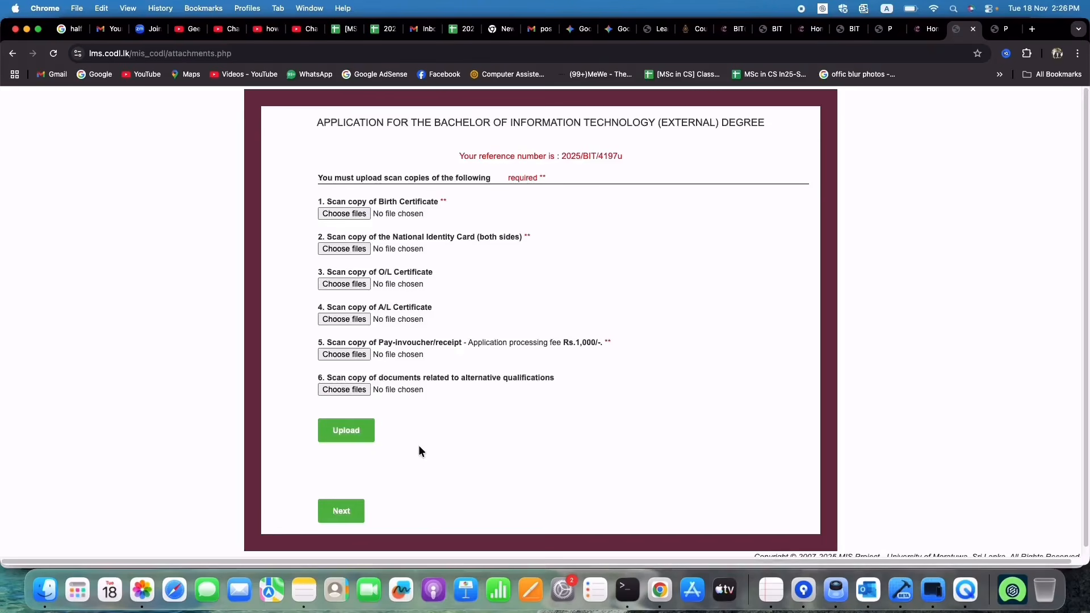
pyautogui.moveTo(557, 159); pyautogui.dragTo(636, 160)
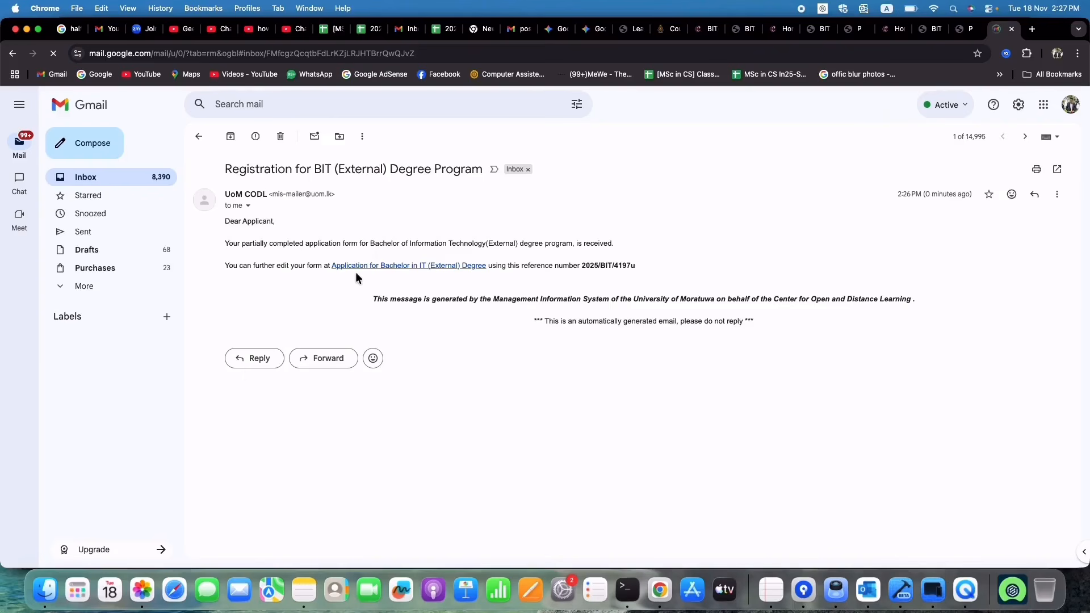
# Step: Follow the 'Application for Bachelor in IT (External) Degree' link in the confirmation email
pyautogui.click(407, 273)
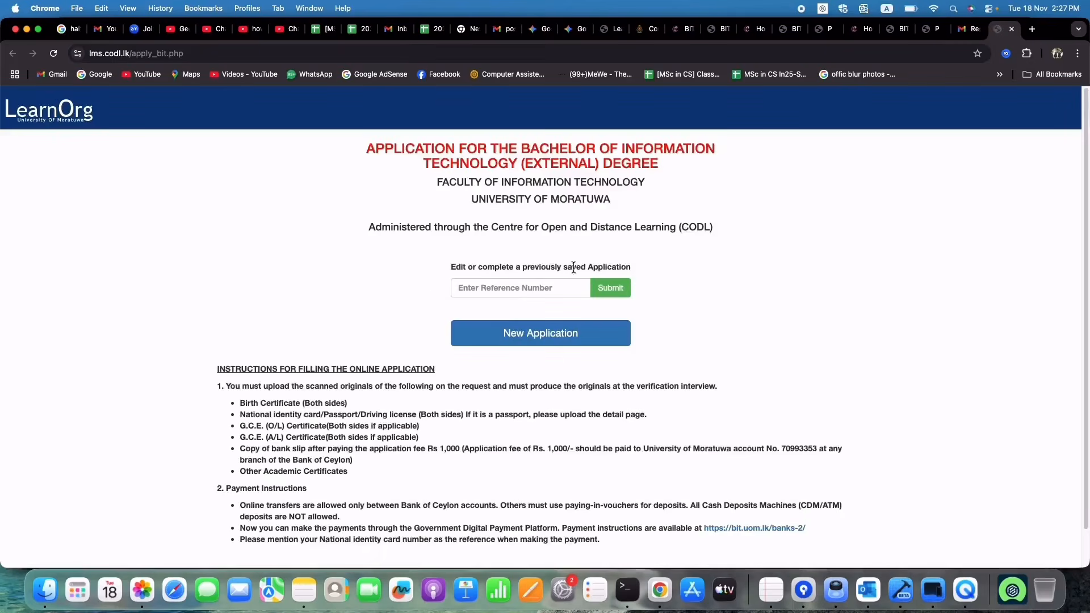
# Step: Leave the saved-application page and return to the attachments.php document upload tab
pyautogui.click(563, 288)
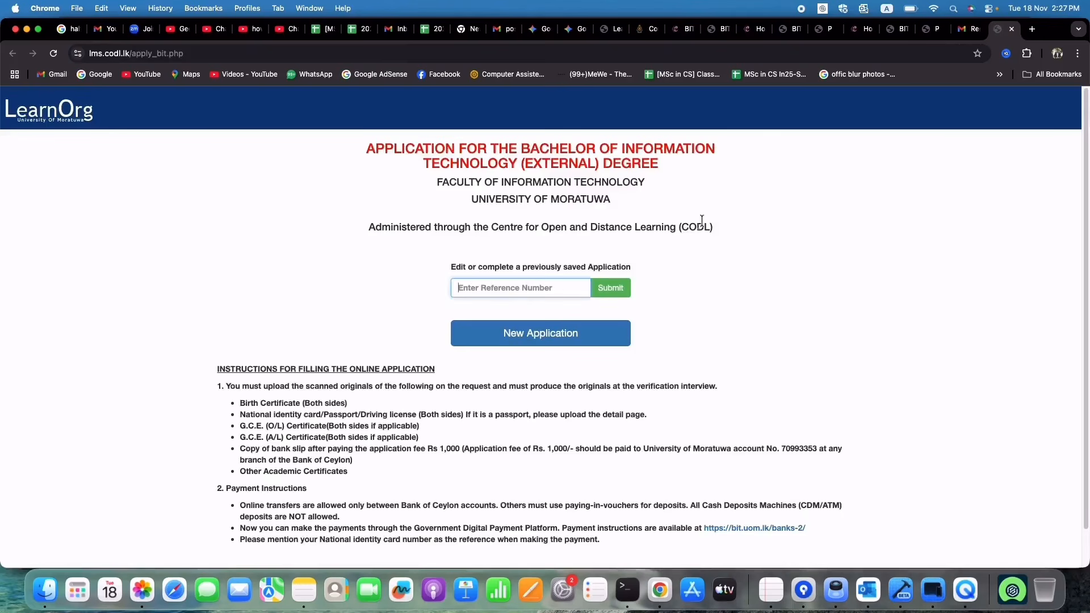
pyautogui.click(931, 29)
pyautogui.click(898, 29)
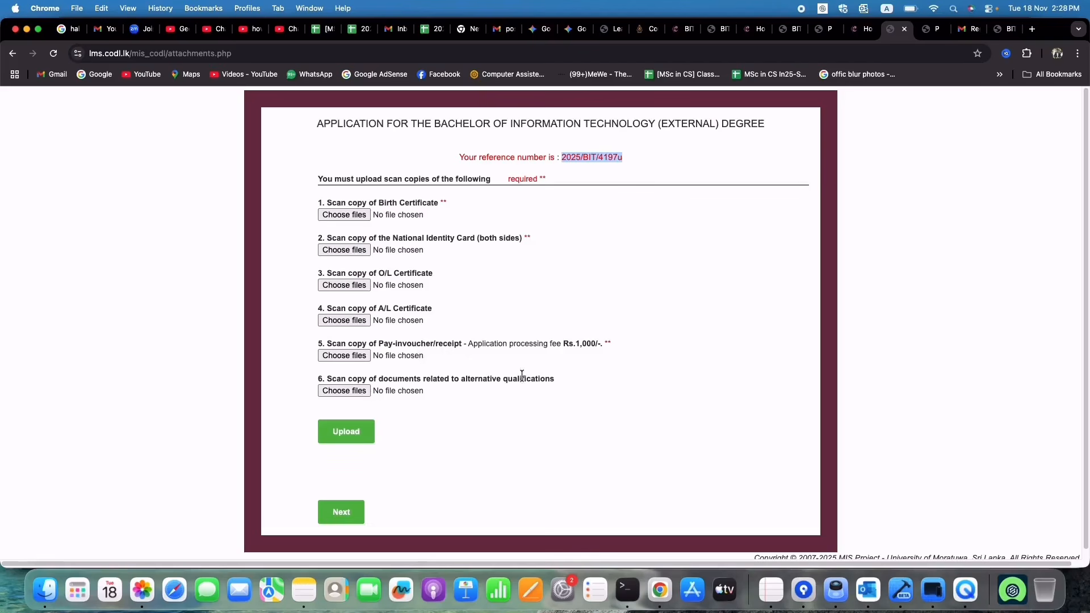
# Step: Attach the birth certificate PDF, NIC.pdf and the O/L certificate PDF to items 1–3
pyautogui.click(355, 216)
pyautogui.click(641, 135)
pyautogui.click(792, 507)
pyautogui.click(364, 249)
pyautogui.click(641, 135)
pyautogui.click(790, 511)
pyautogui.click(358, 285)
pyautogui.click(705, 135)
pyautogui.click(791, 506)
# Step: Attach the A/L certificate and slip.pdf, upload all five, and go to final submission
pyautogui.click(352, 285)
pyautogui.click(576, 135)
pyautogui.click(791, 507)
pyautogui.click(352, 320)
pyautogui.click(511, 135)
pyautogui.click(791, 509)
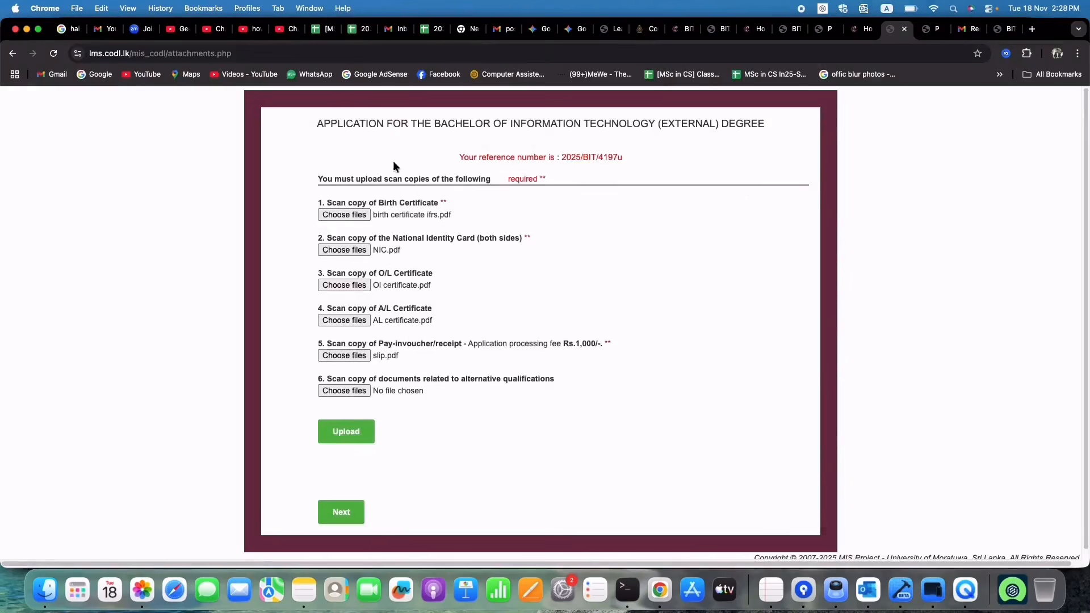
pyautogui.click(367, 446)
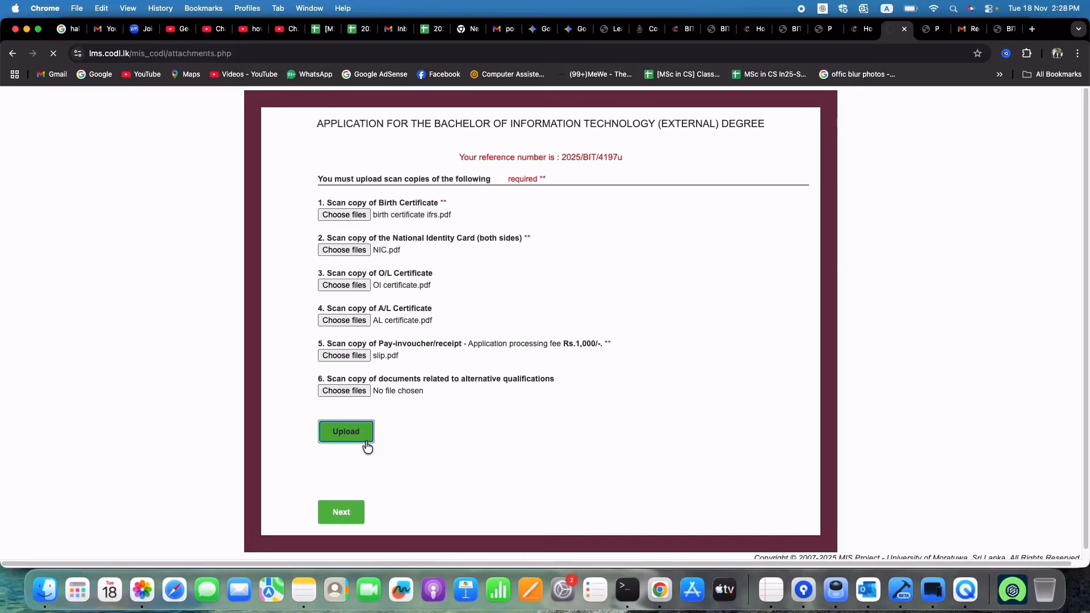
pyautogui.click(352, 516)
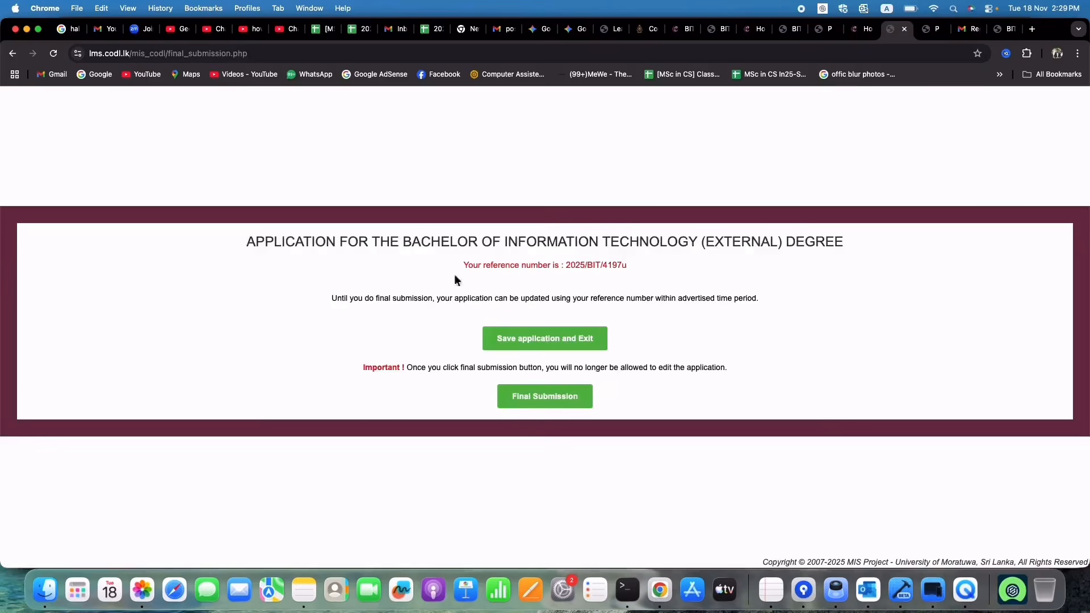